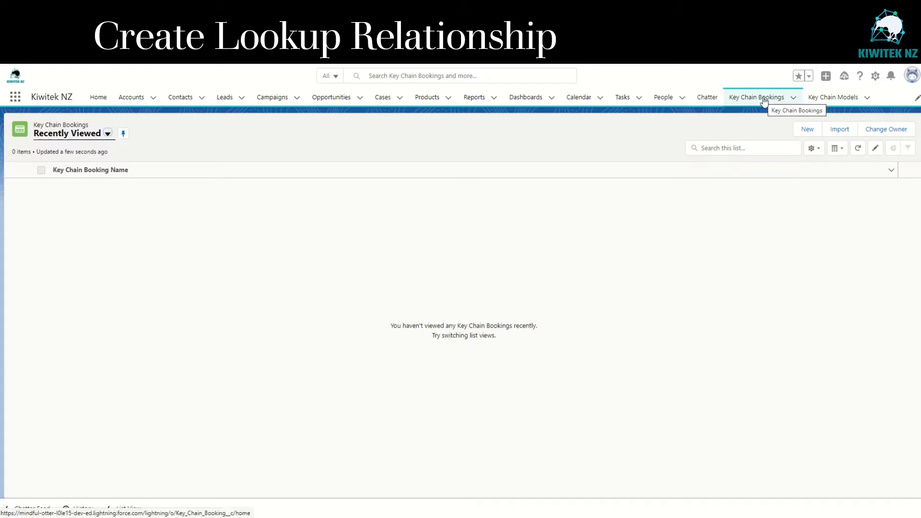
# - Show all Key Chain Bookings and check which fields the new booking form offers, closing it without saving
pyautogui.click(108, 134)
pyautogui.click(56, 170)
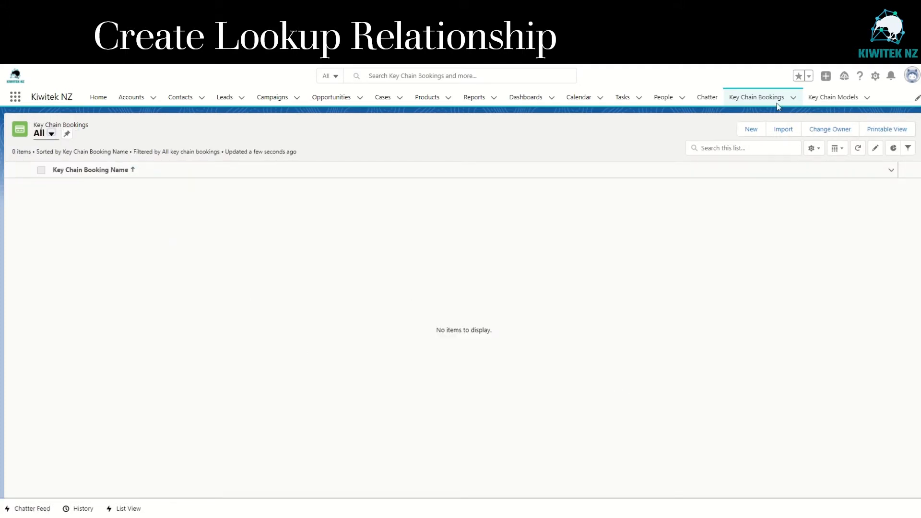
pyautogui.click(751, 130)
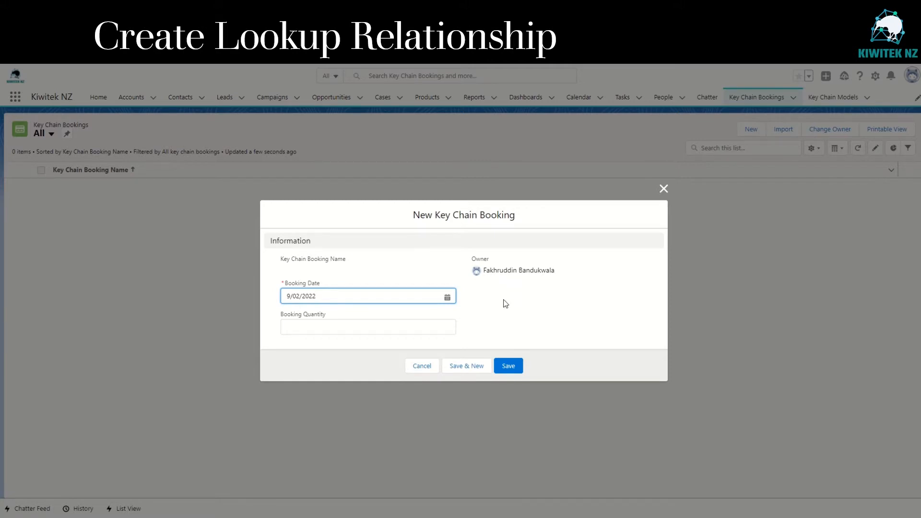
pyautogui.click(423, 366)
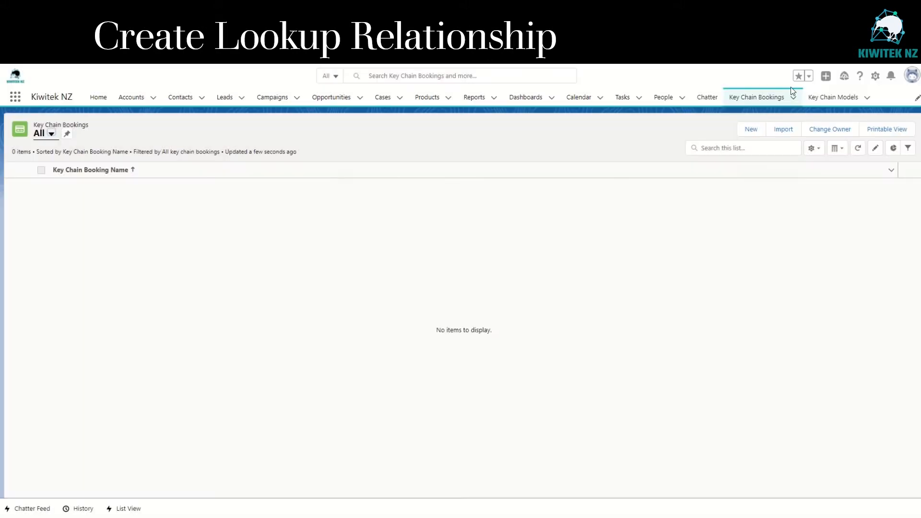
# - Start a new custom field of type Lookup Relationship on the Key Chain Booking object in Setup
pyautogui.click(875, 76)
pyautogui.click(823, 188)
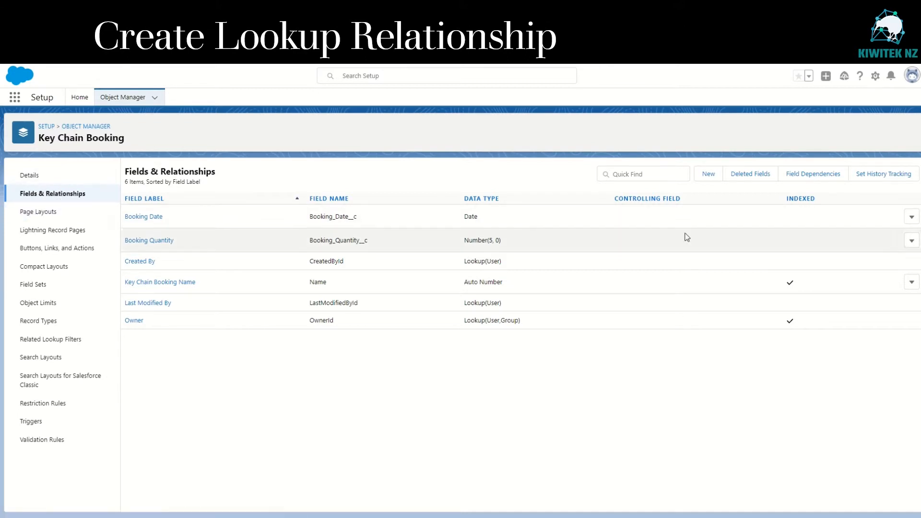
pyautogui.click(707, 175)
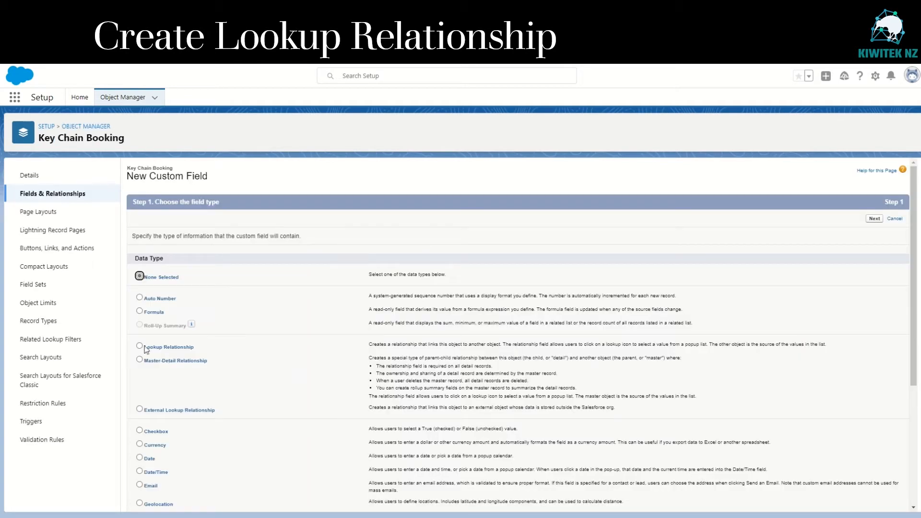
pyautogui.click(139, 346)
pyautogui.click(874, 218)
# - Review the object relationship diagram in the Snipping Tool to see which objects relate to Key Chain Bookings
pyautogui.click(338, 256)
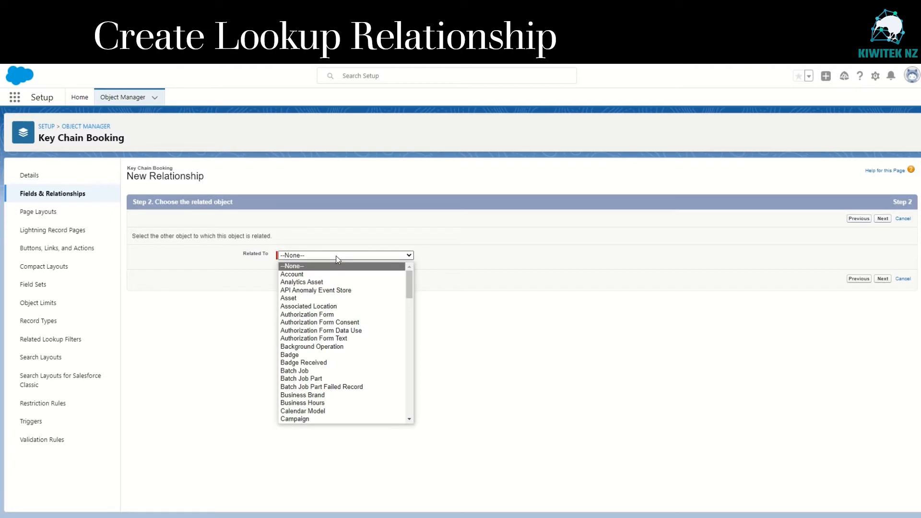
pyautogui.click(224, 314)
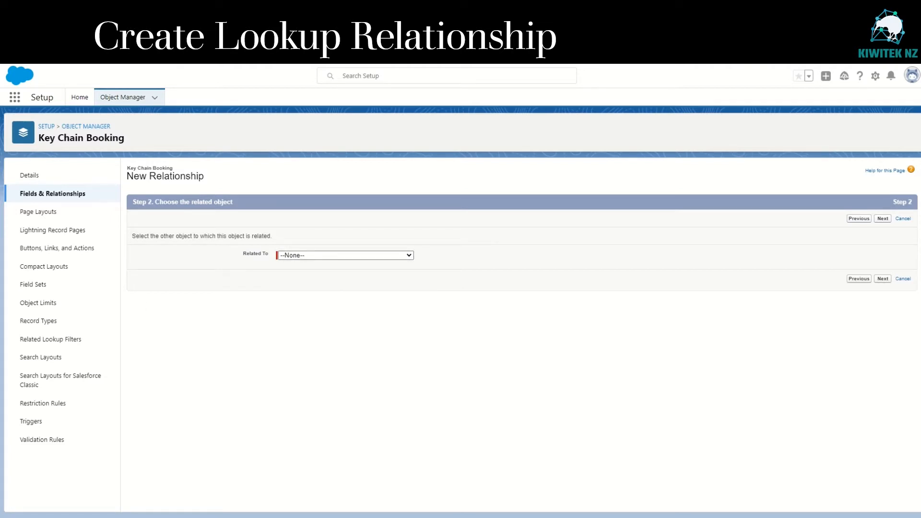
pyautogui.moveTo(422, 168); pyautogui.dragTo(542, 185)
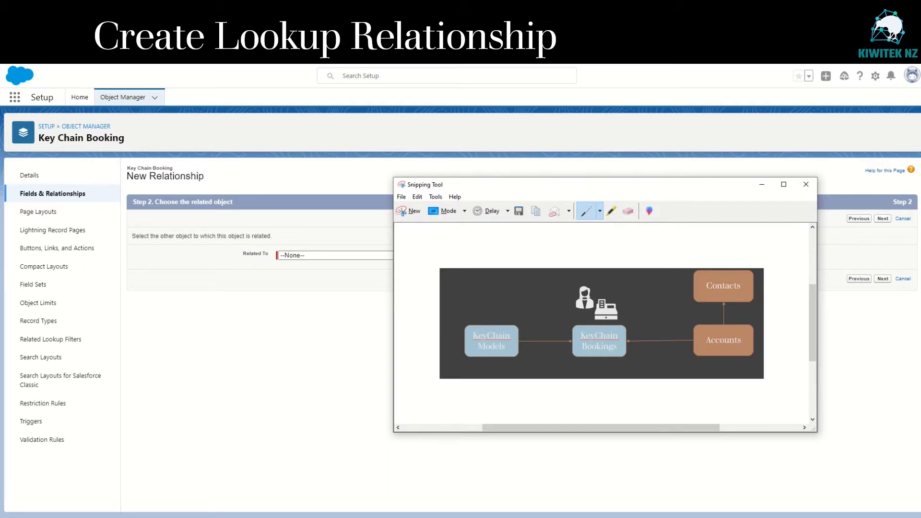
pyautogui.click(762, 184)
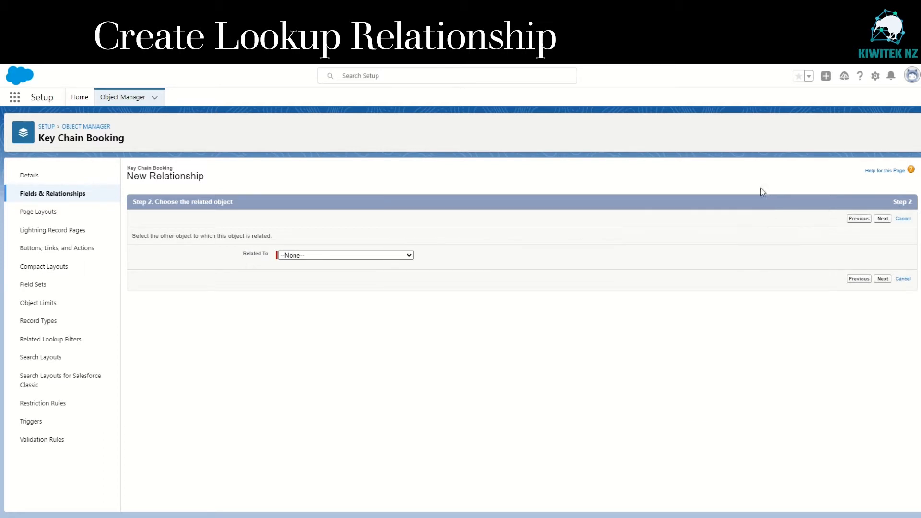
# - Relate the lookup field to Account, keep the default label and name, and describe it as "Track account that made the booking"
pyautogui.click(391, 261)
pyautogui.click(307, 270)
pyautogui.click(882, 218)
pyautogui.click(345, 281)
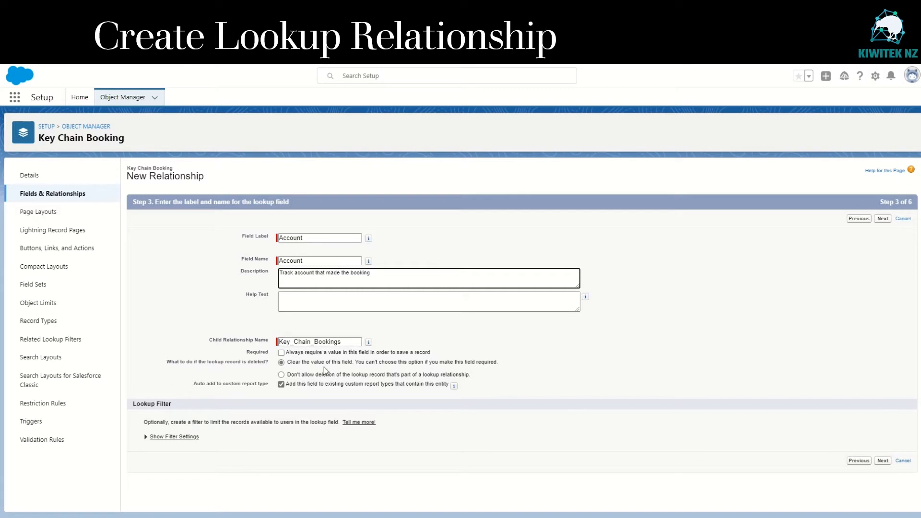
pyautogui.click(882, 218)
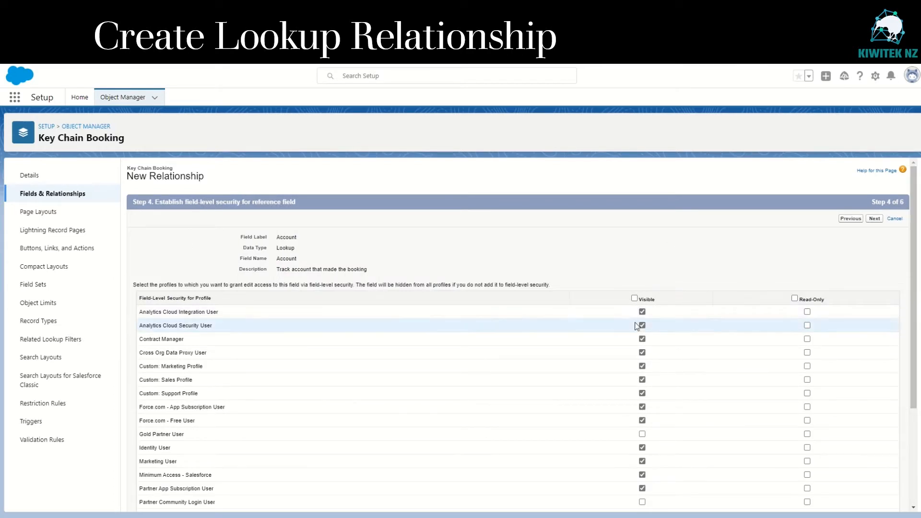
# - Accept the default field-level security, page layout and related list settings, and save the Account lookup, continuing with another new field
pyautogui.scroll(-3, 607, 416)
pyautogui.scroll(3, 609, 423)
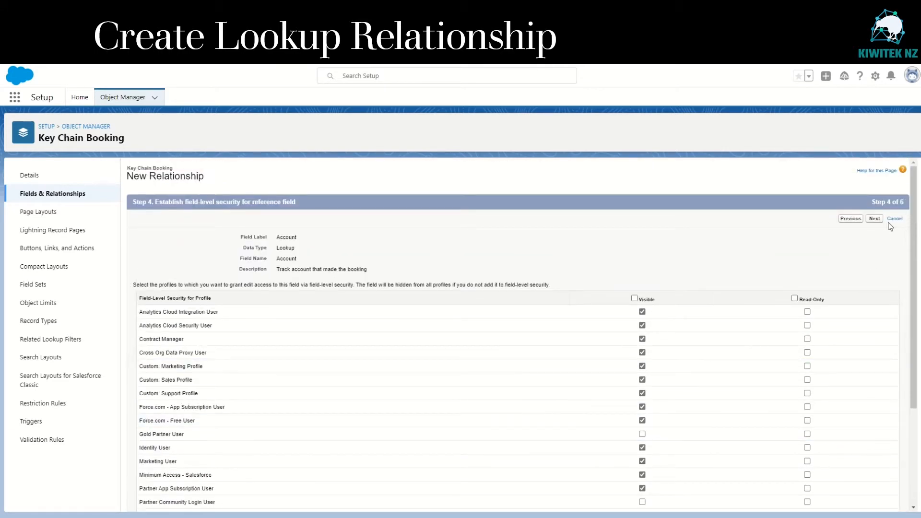
pyautogui.click(876, 219)
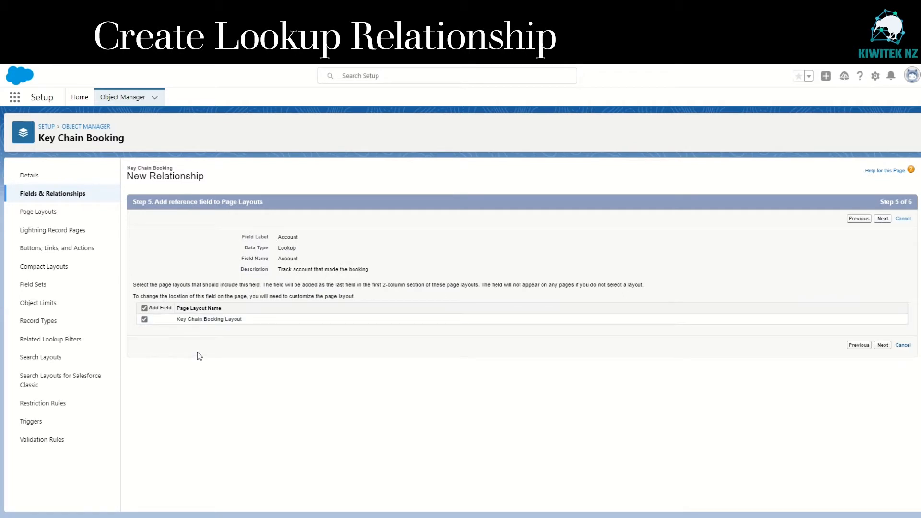
pyautogui.click(882, 218)
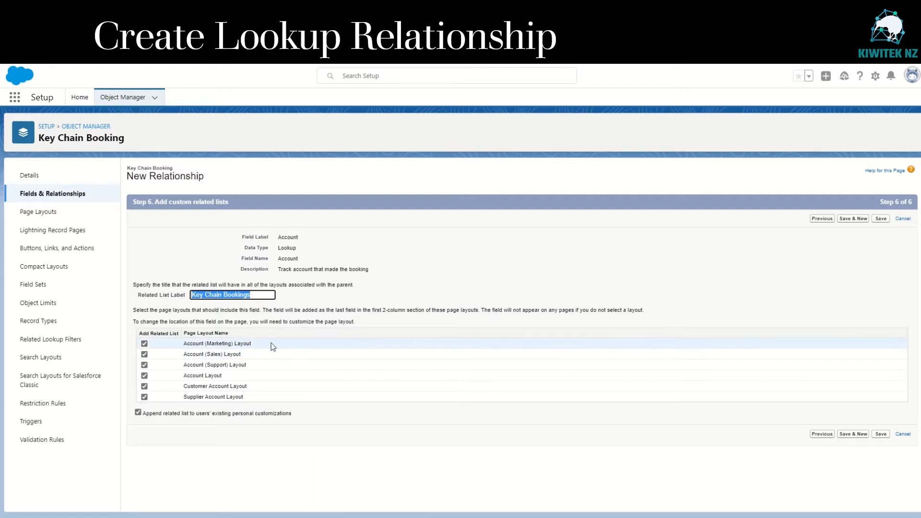
pyautogui.click(853, 219)
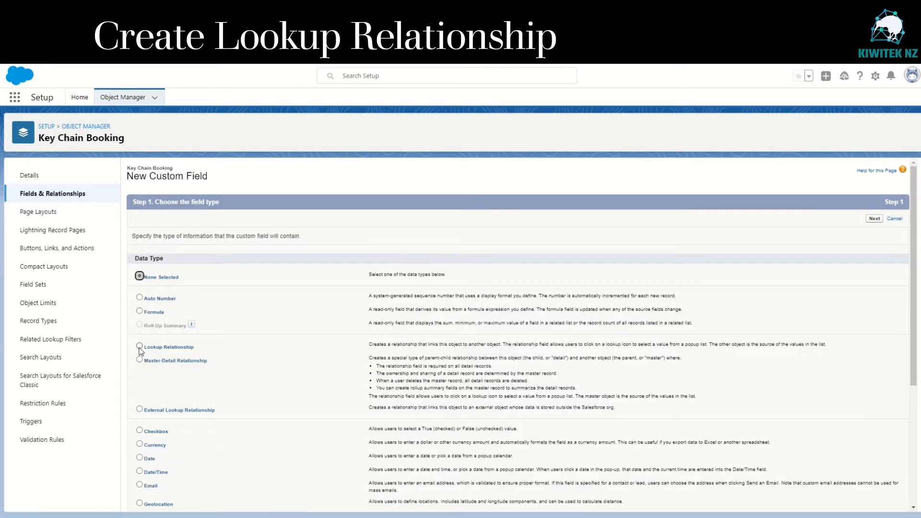
# - Define a second Lookup Relationship field related to Key Chain Model, keeping its default label and name and leaving the description empty
pyautogui.click(140, 347)
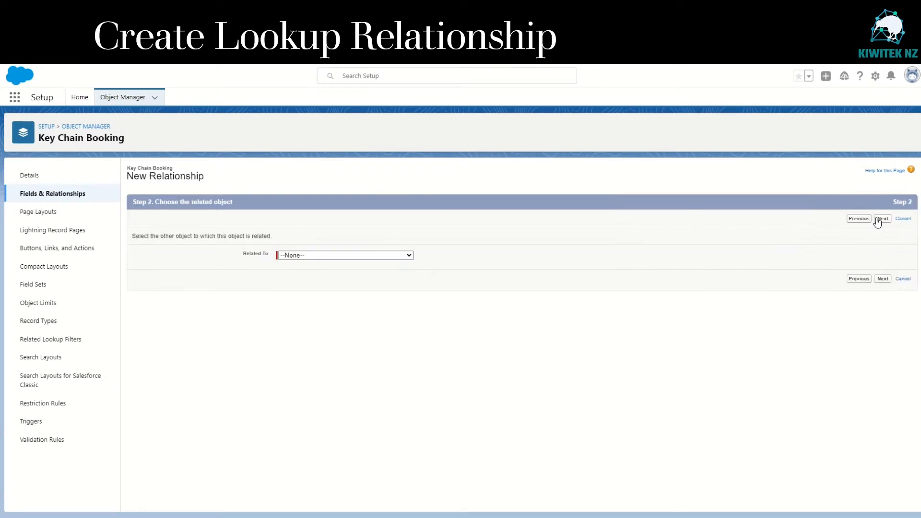
pyautogui.click(345, 255)
pyautogui.scroll(-10, 341, 336)
pyautogui.click(330, 358)
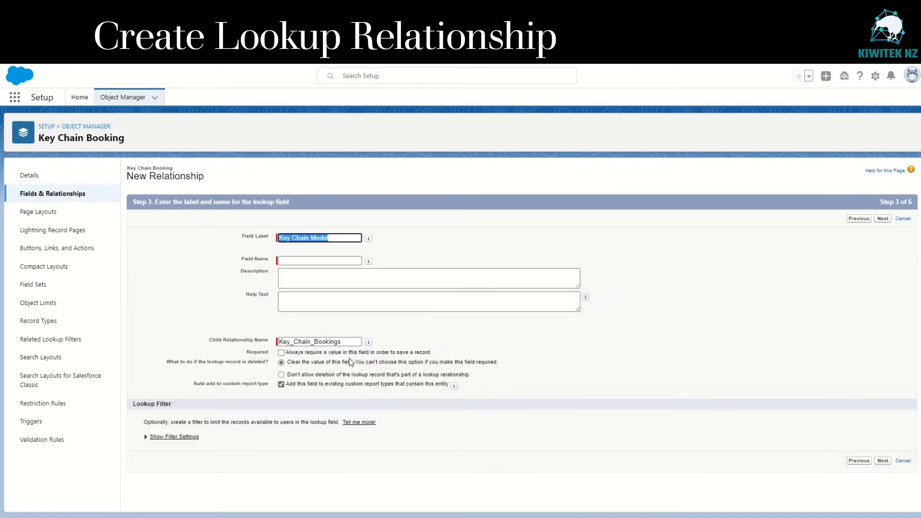
pyautogui.click(351, 284)
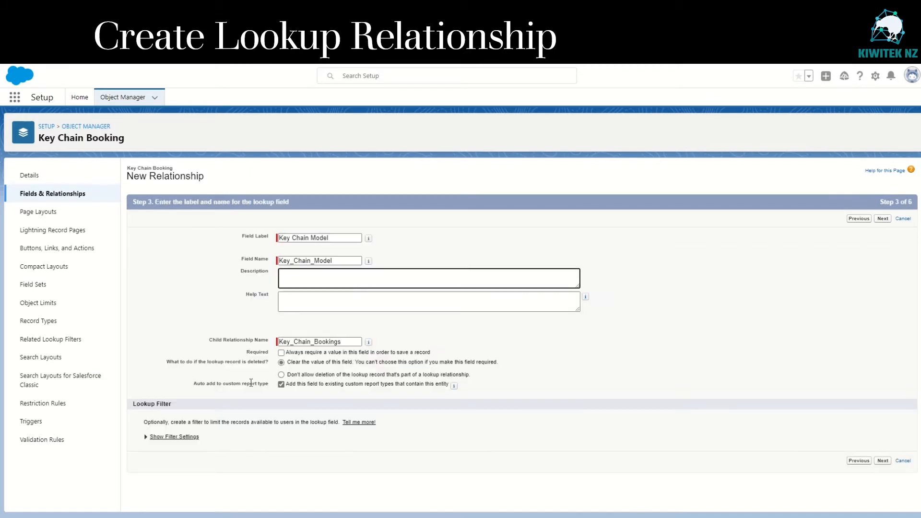
pyautogui.click(883, 219)
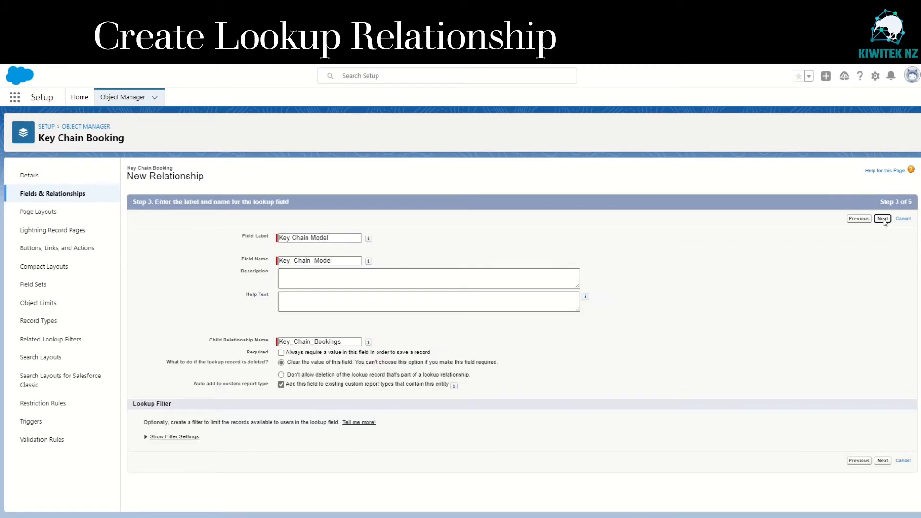
# - Accept the default profile visibility, Key Chain Booking Layout and related list options, and save the Key Chain Model lookup
pyautogui.scroll(2, 617, 463)
pyautogui.scroll(1, 614, 464)
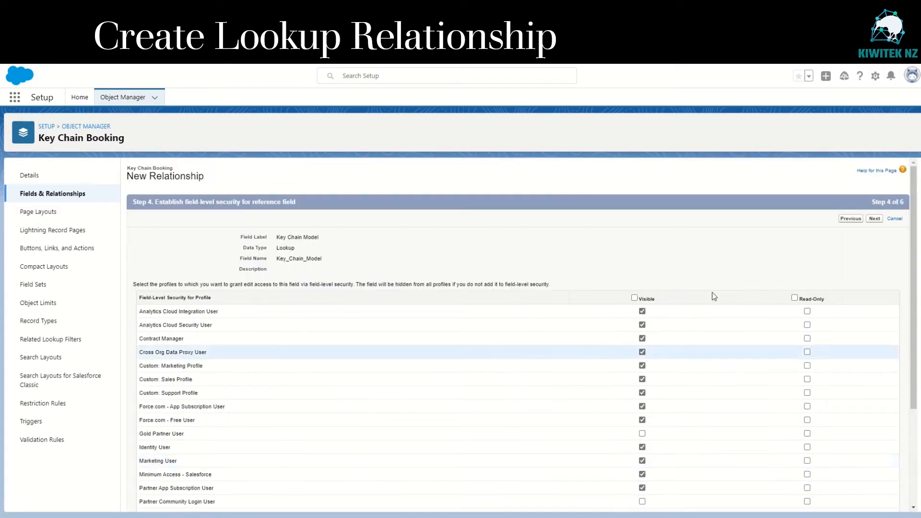
pyautogui.click(878, 220)
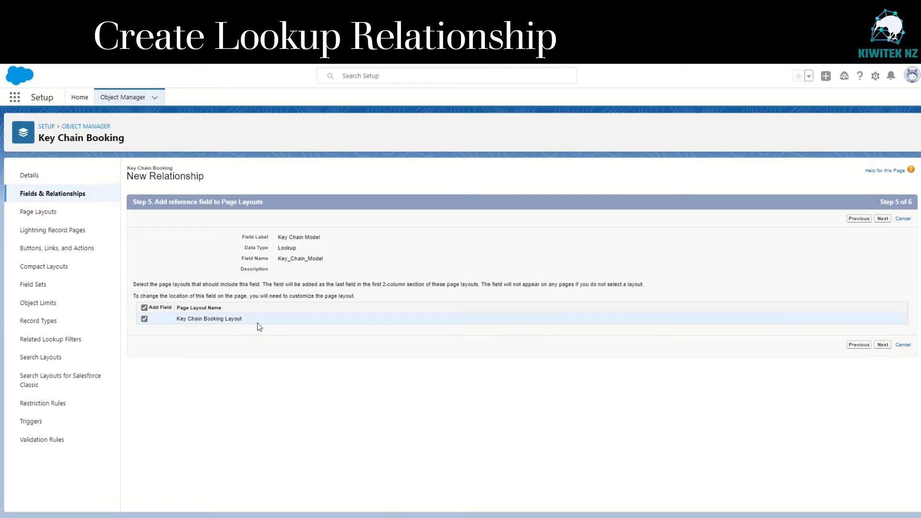
pyautogui.click(882, 218)
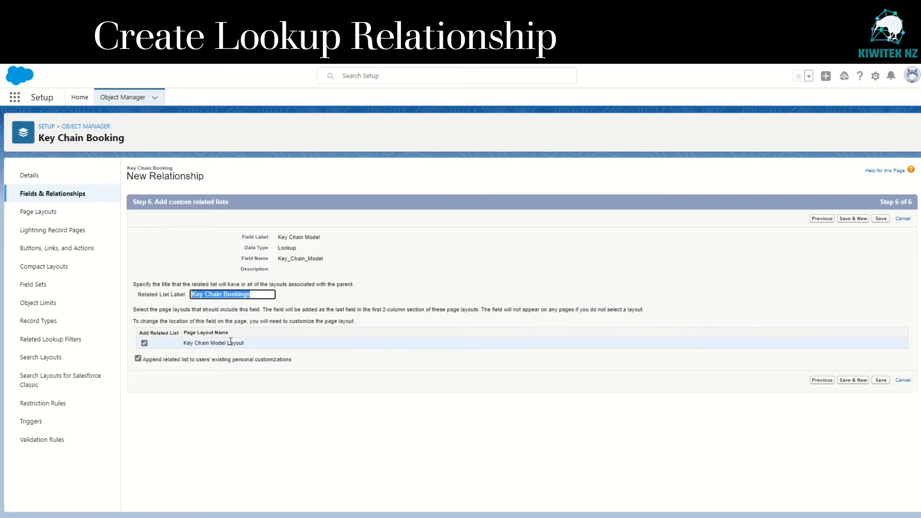
pyautogui.click(881, 219)
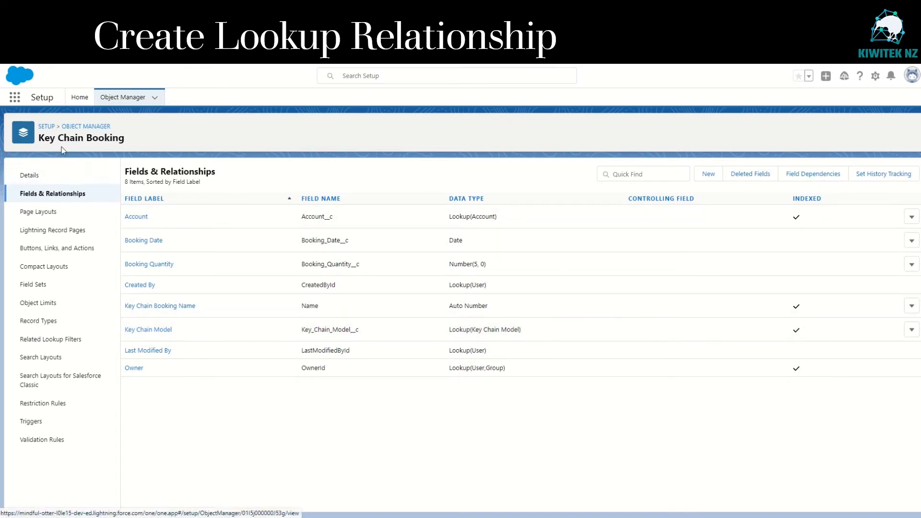
# - Check the data types of the Account and Key Chain Model fields on the Key Chain Booking object
pyautogui.moveTo(41, 139); pyautogui.dragTo(127, 140)
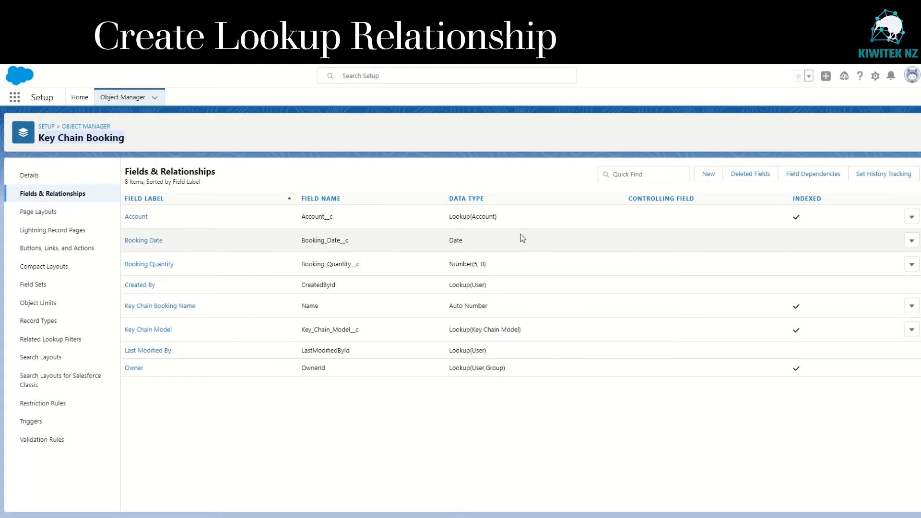
pyautogui.moveTo(472, 218); pyautogui.dragTo(494, 217)
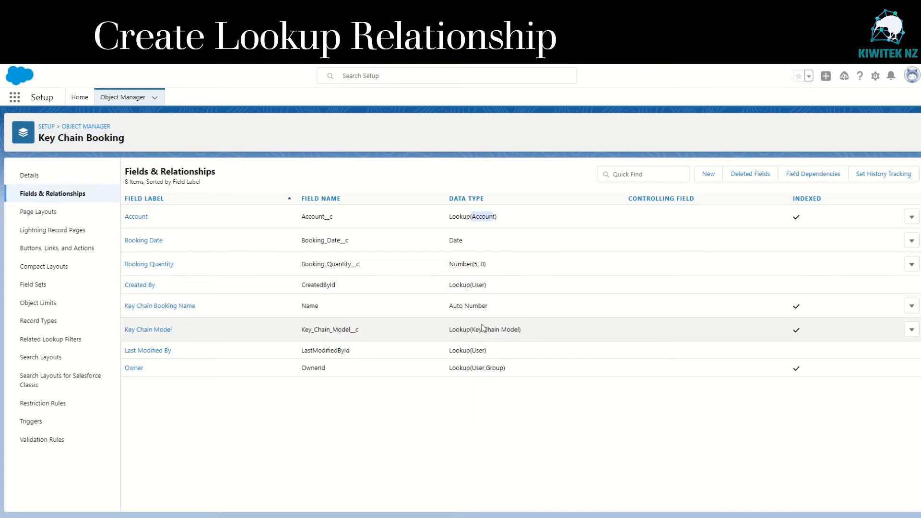
pyautogui.moveTo(472, 330); pyautogui.dragTo(519, 330)
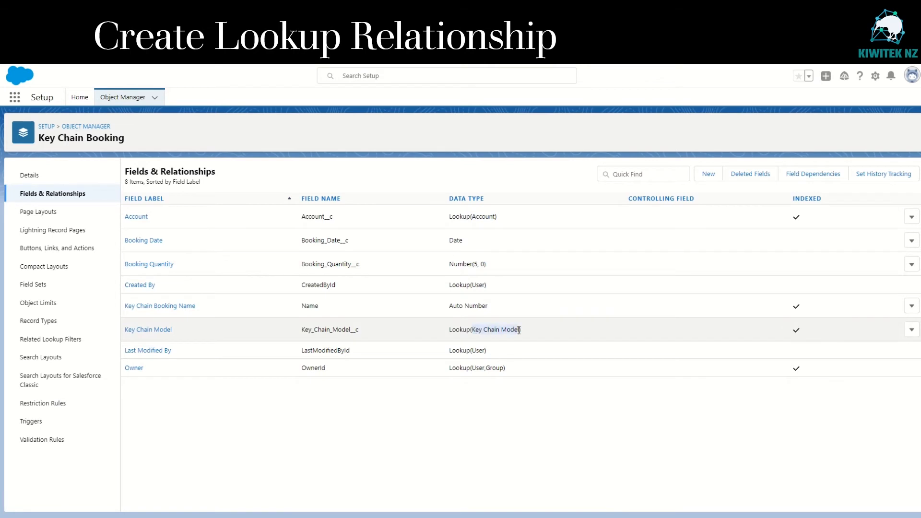
pyautogui.click(534, 394)
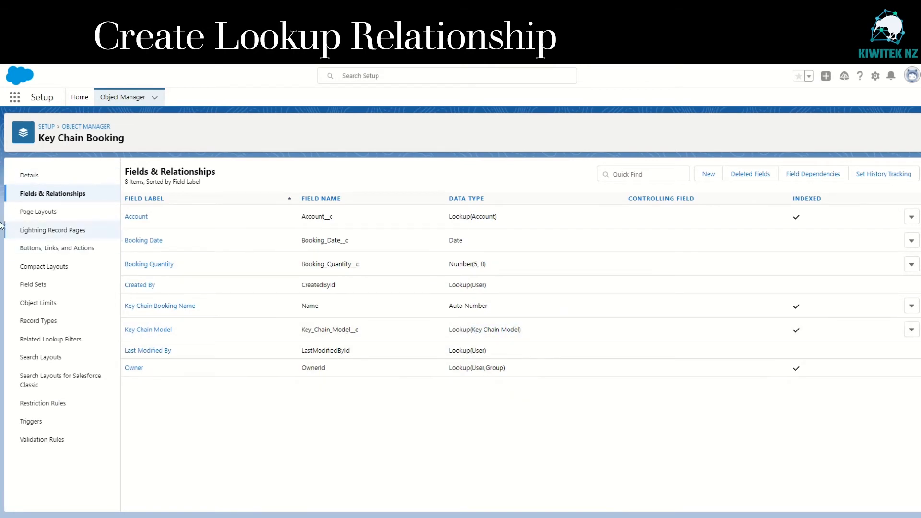
# - Move the Account and Key Chain Model fields below Owner in the Key Chain Booking Layout and save the layout
pyautogui.click(37, 216)
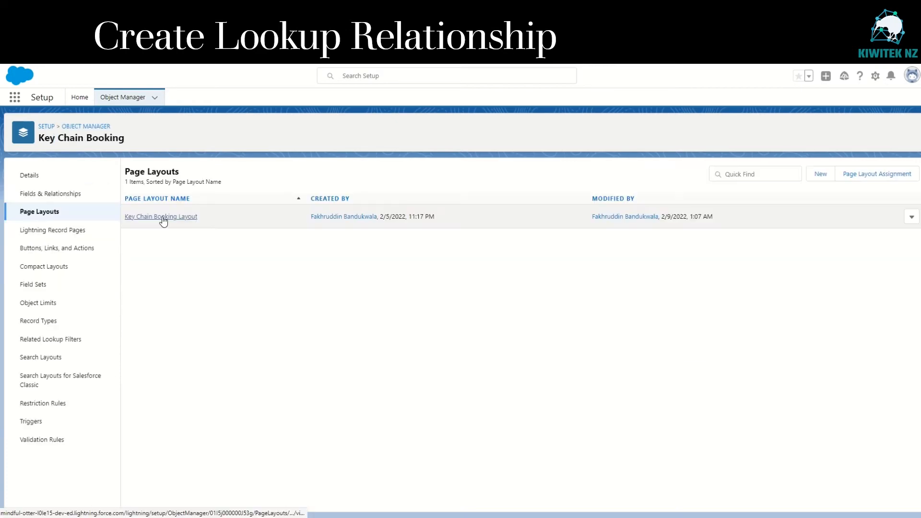
pyautogui.click(163, 216)
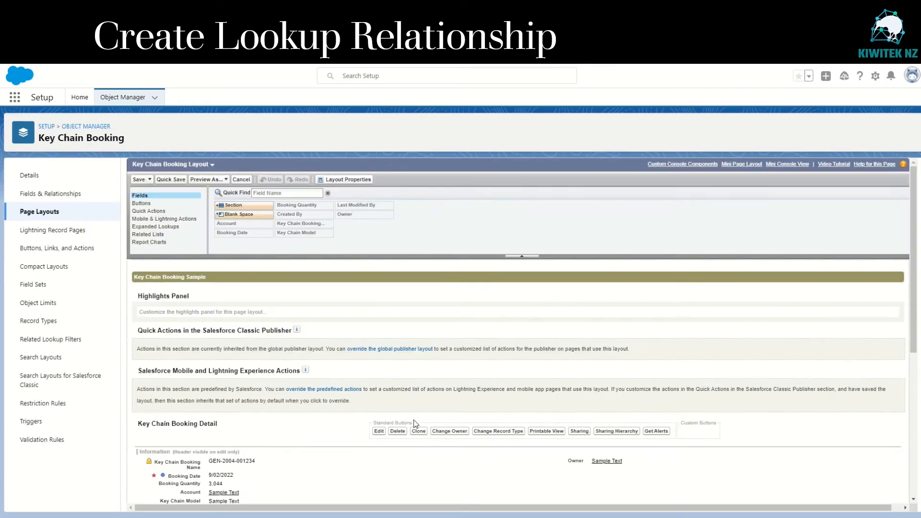
pyautogui.scroll(-3, 328, 411)
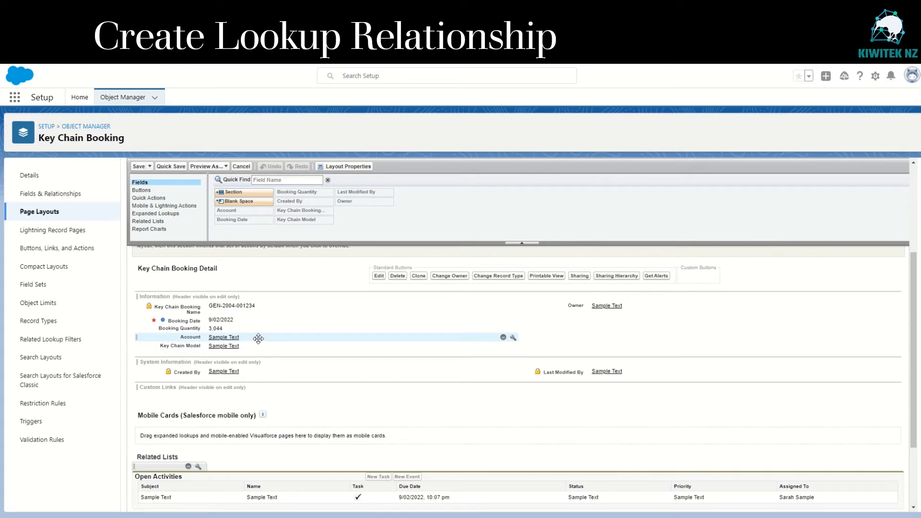
pyautogui.moveTo(259, 338); pyautogui.dragTo(660, 313)
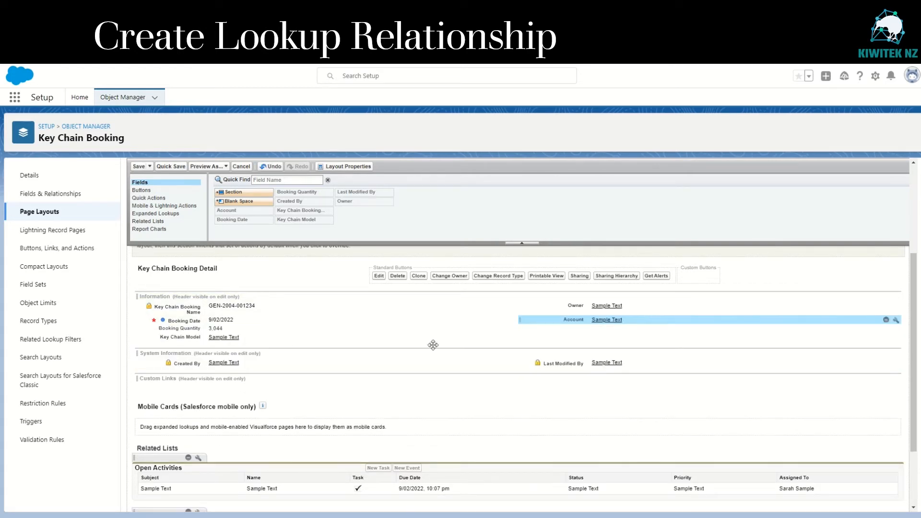
pyautogui.moveTo(190, 337); pyautogui.dragTo(559, 333)
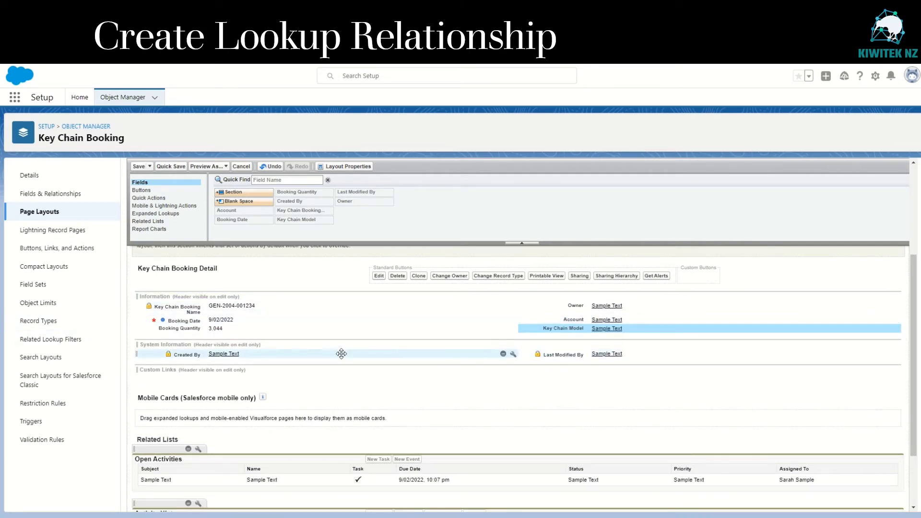
pyautogui.click(138, 166)
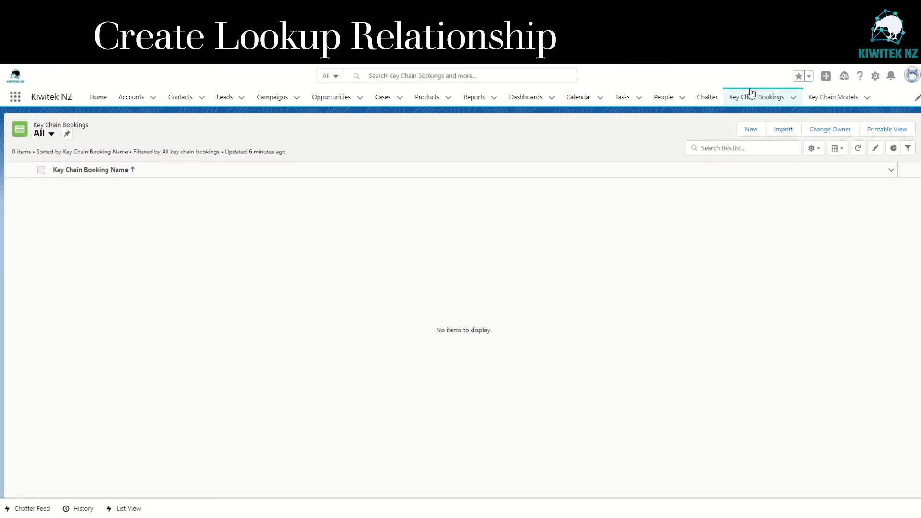
pyautogui.click(769, 100)
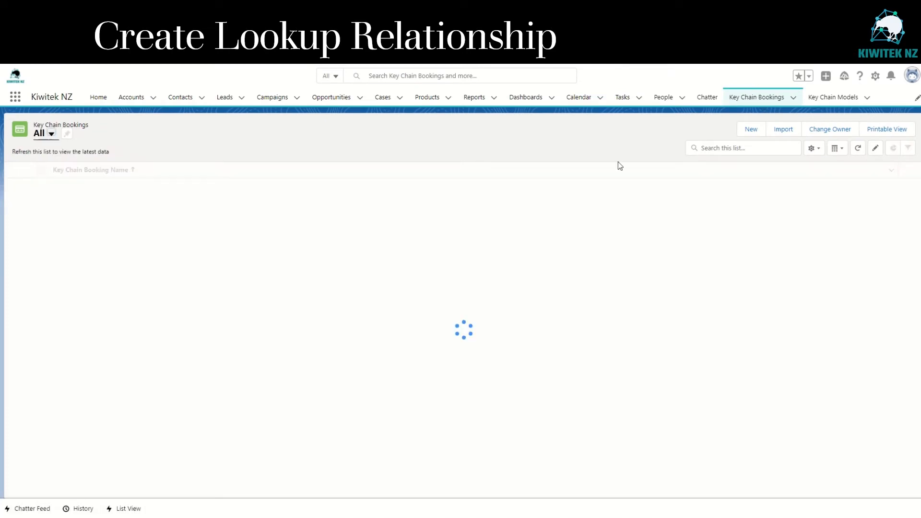
pyautogui.click(751, 130)
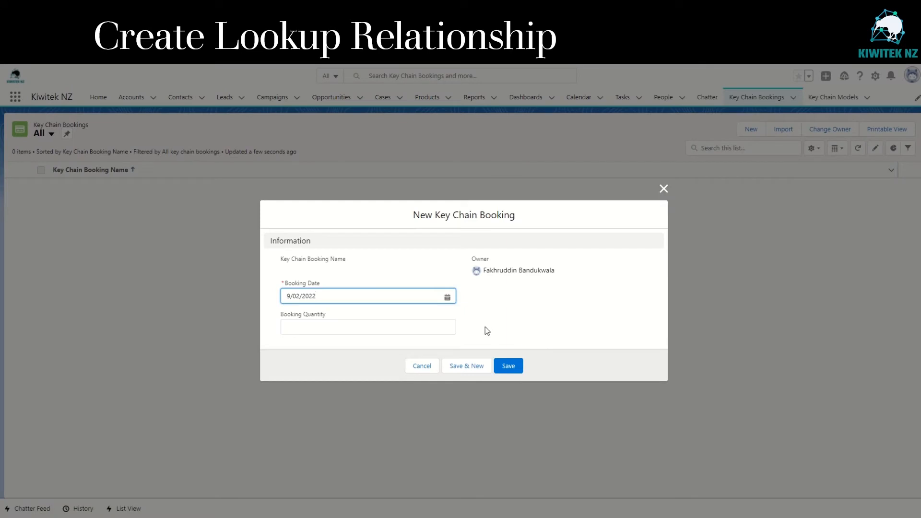
pyautogui.click(418, 366)
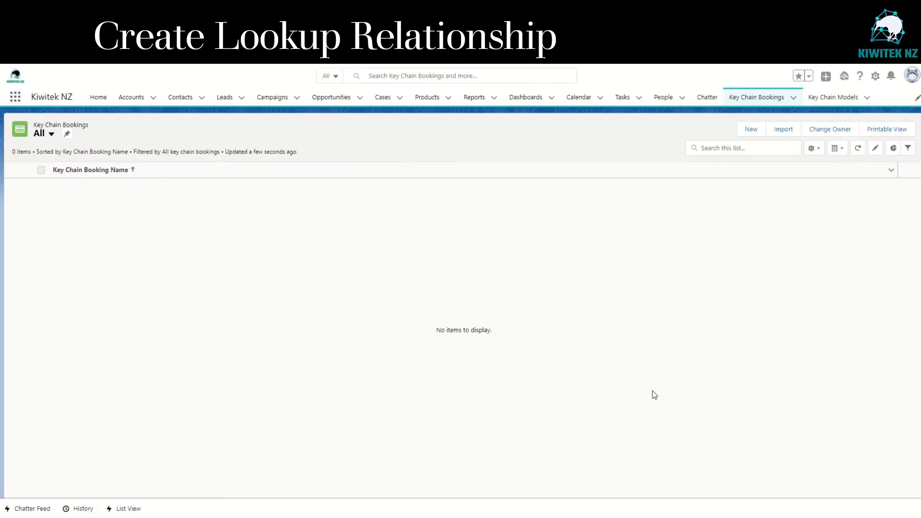
# - Create and save a booking with quantity 10, account Basil Inc and model Car Key Chain, keeping the default date and continuing to a new booking
pyautogui.click(752, 130)
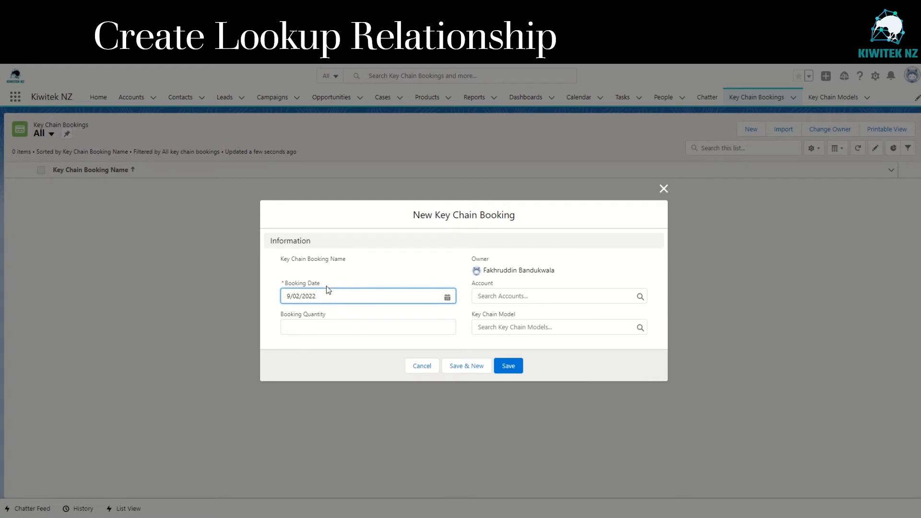
pyautogui.click(322, 323)
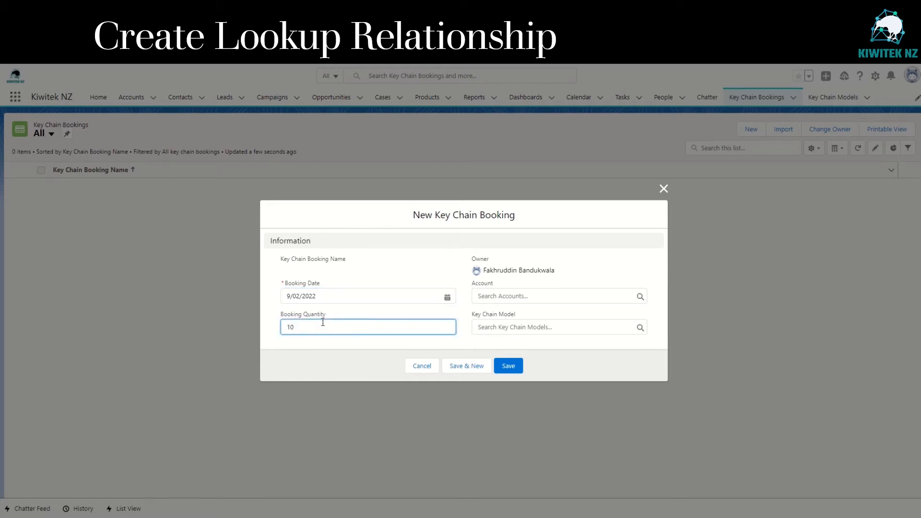
pyautogui.write('10')
pyautogui.click(557, 298)
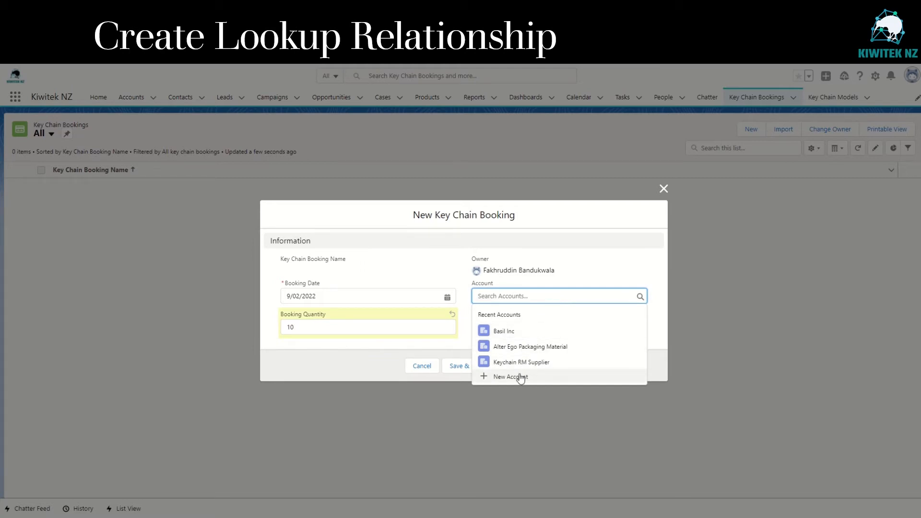
pyautogui.click(513, 332)
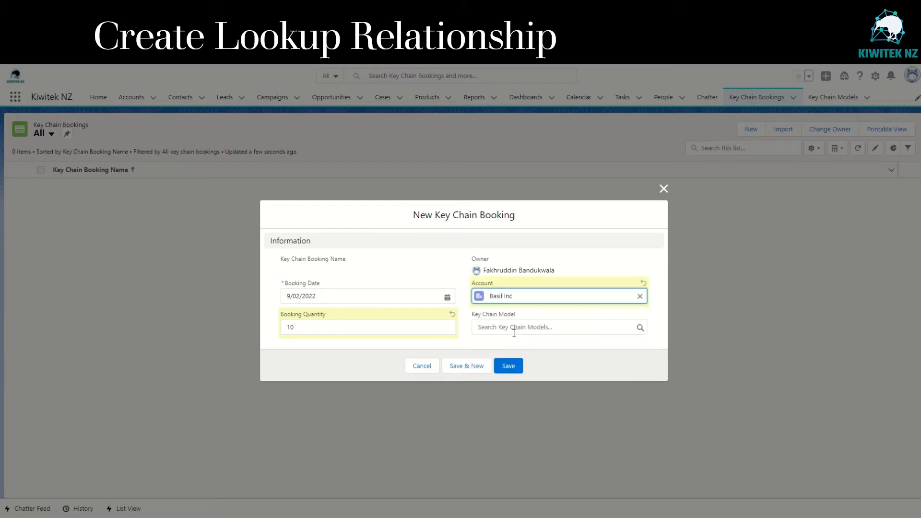
pyautogui.click(517, 328)
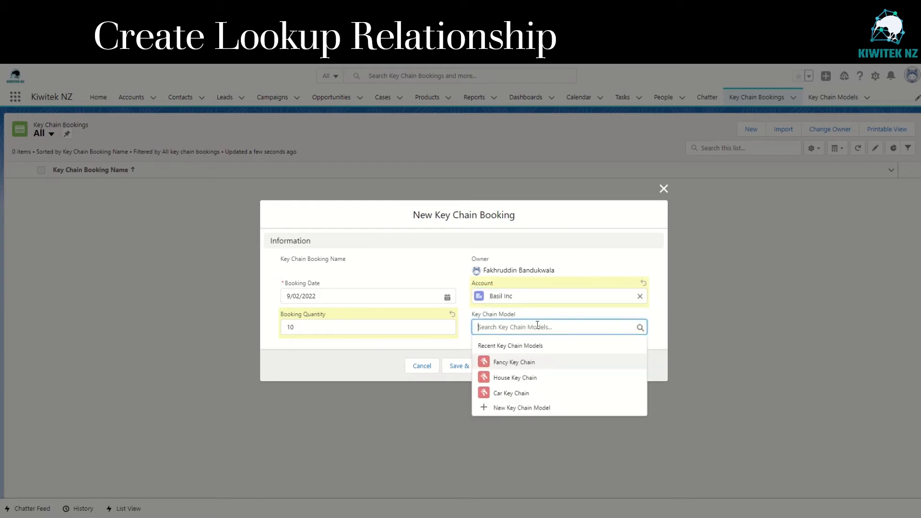
pyautogui.click(527, 394)
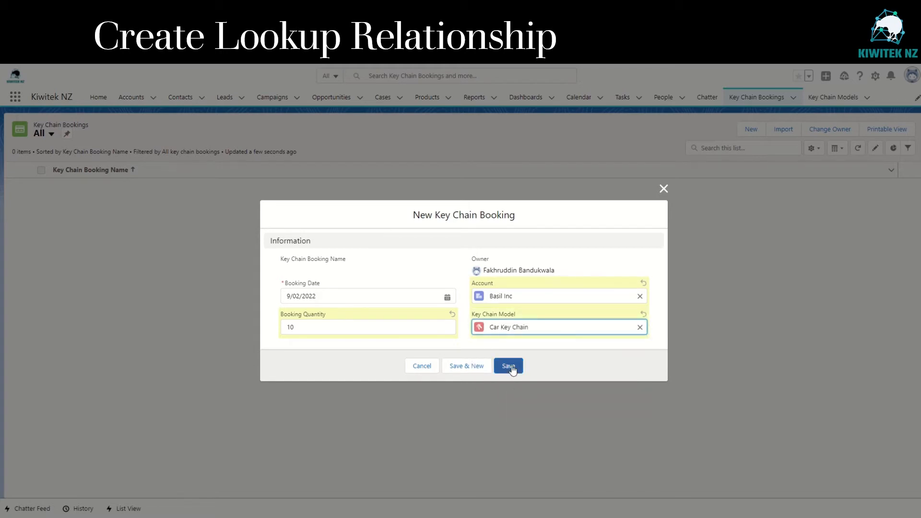
pyautogui.click(466, 366)
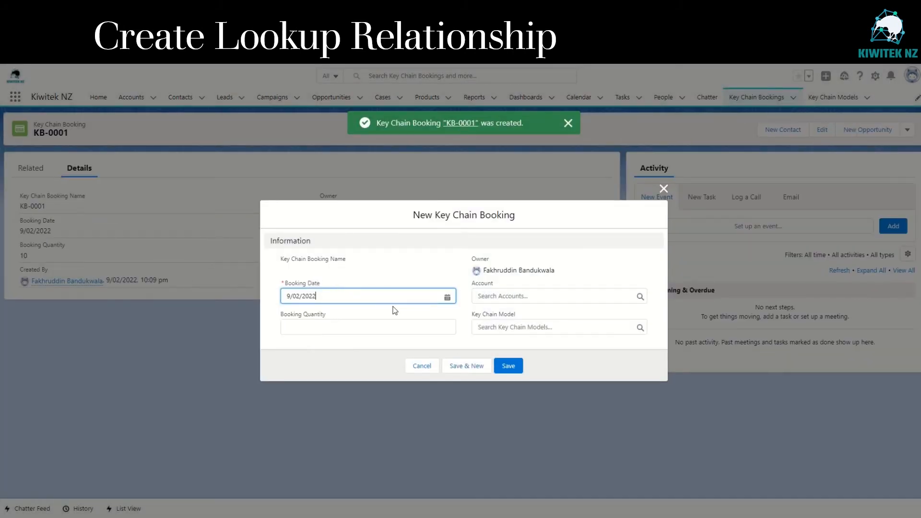
# - Save a second booking with quantity 15 for Basil Inc and House Key Chain, and continue to another new booking
pyautogui.click(377, 329)
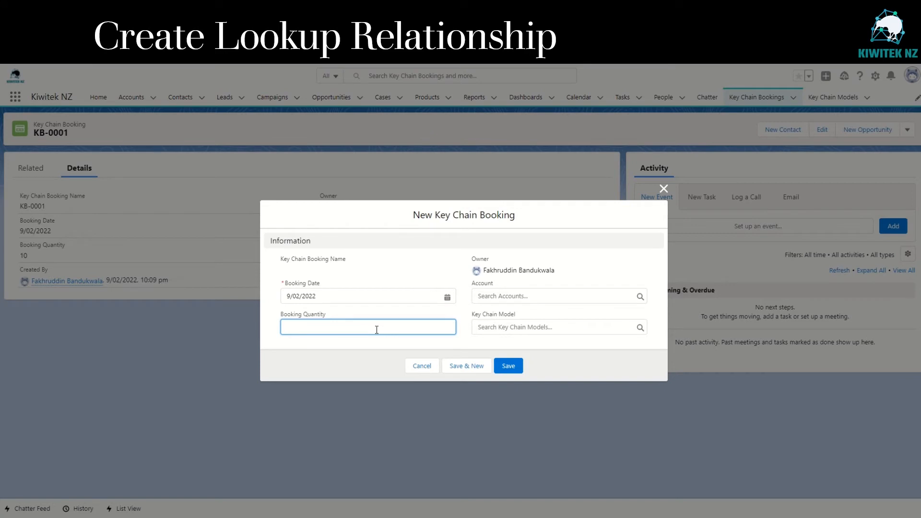
pyautogui.write('15')
pyautogui.click(525, 296)
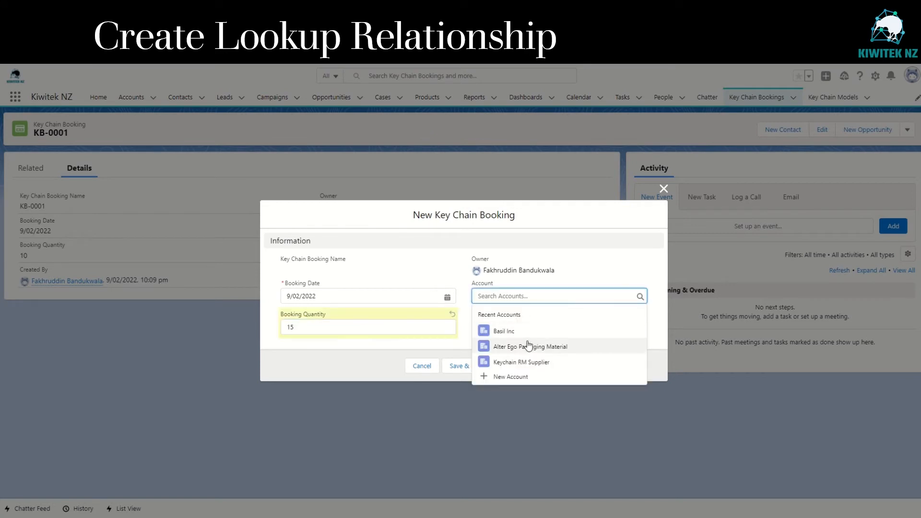
pyautogui.click(530, 330)
pyautogui.click(533, 328)
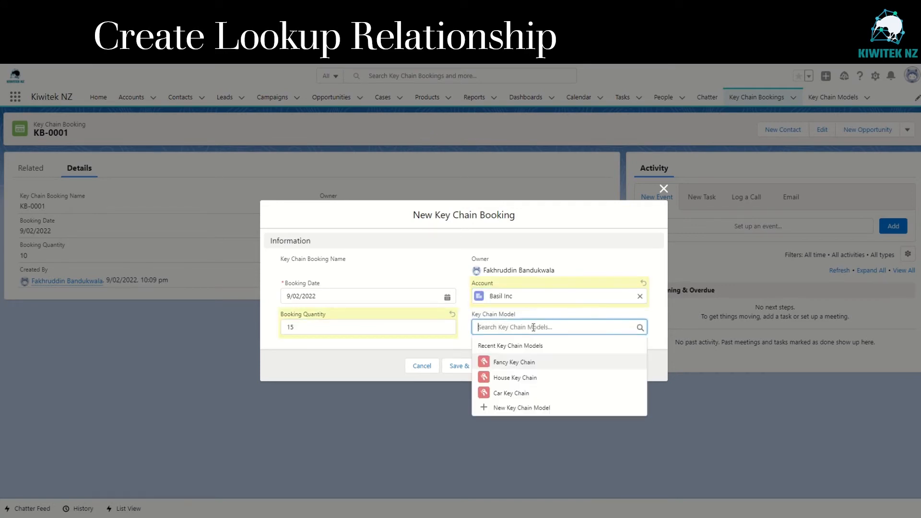
pyautogui.click(531, 378)
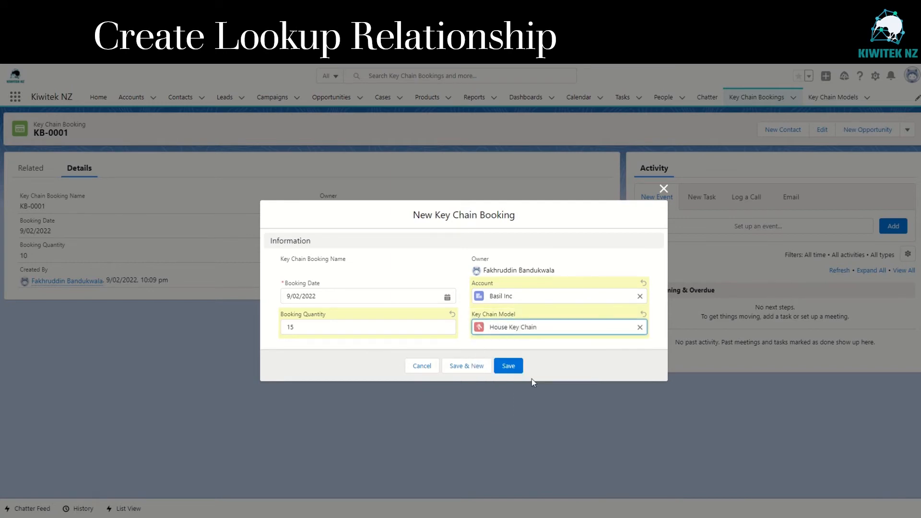
pyautogui.click(474, 366)
# - Fill in a third booking with quantity 5 and the account Alter Ego Packaging Material
pyautogui.click(363, 324)
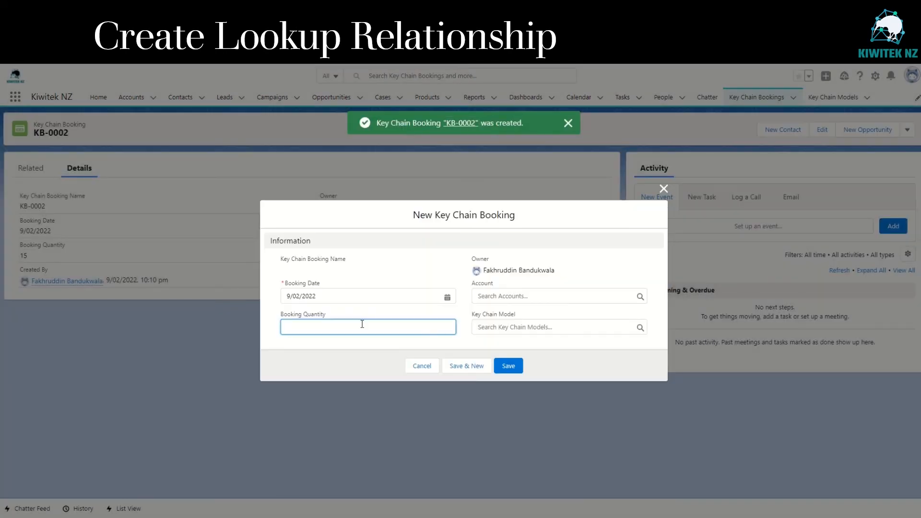
pyautogui.click(499, 296)
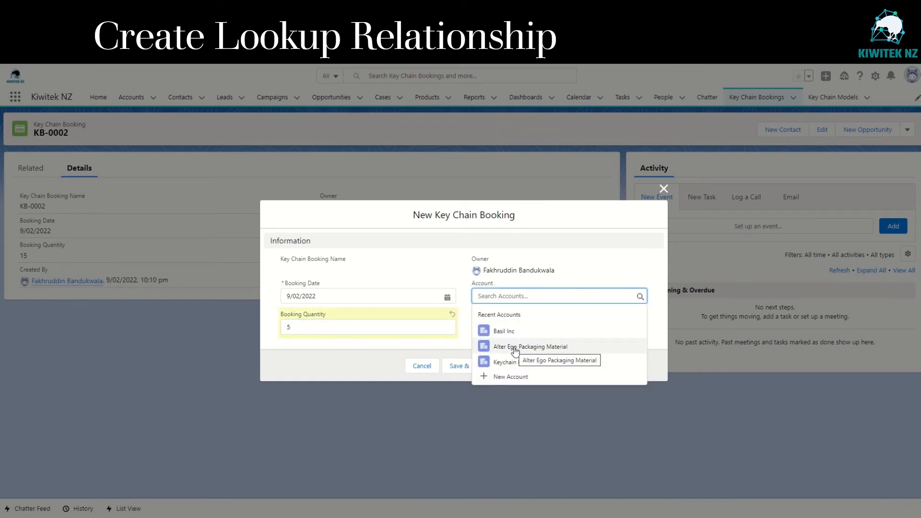
pyautogui.click(519, 348)
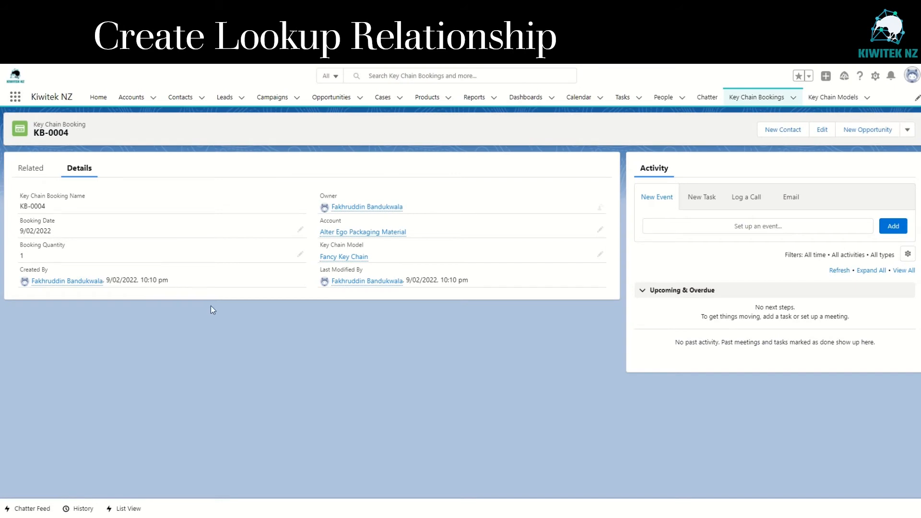
# - Check the booking name, linked account and linked key chain model on the KB-0004 record
pyautogui.moveTo(35, 134); pyautogui.dragTo(68, 133)
pyautogui.moveTo(47, 206); pyautogui.dragTo(15, 205)
pyautogui.moveTo(363, 231)
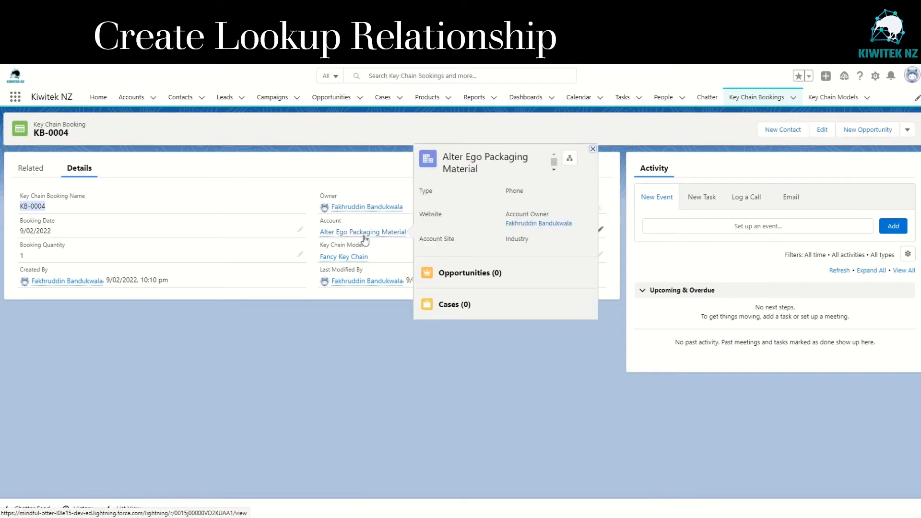
pyautogui.moveTo(357, 263)
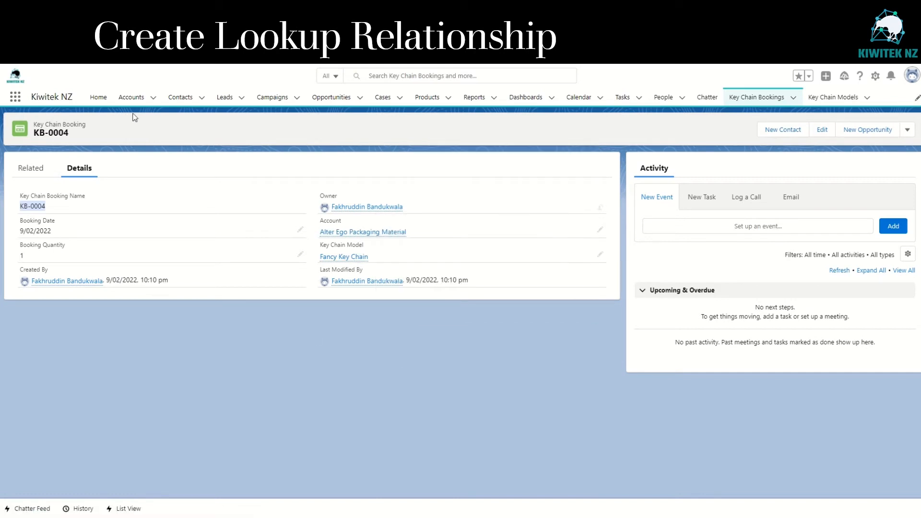
# - Open the Basil Inc account and examine the bookings in its Key Chain Bookings related list
pyautogui.click(131, 98)
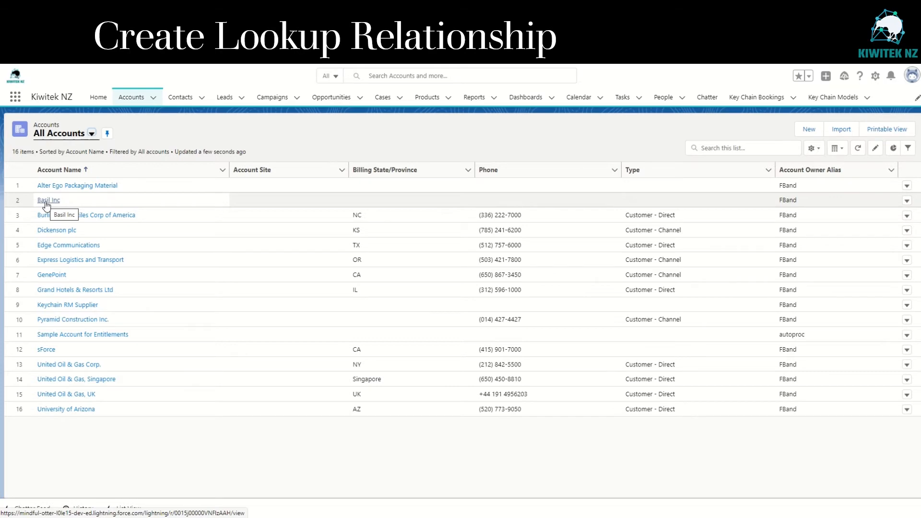
pyautogui.click(46, 202)
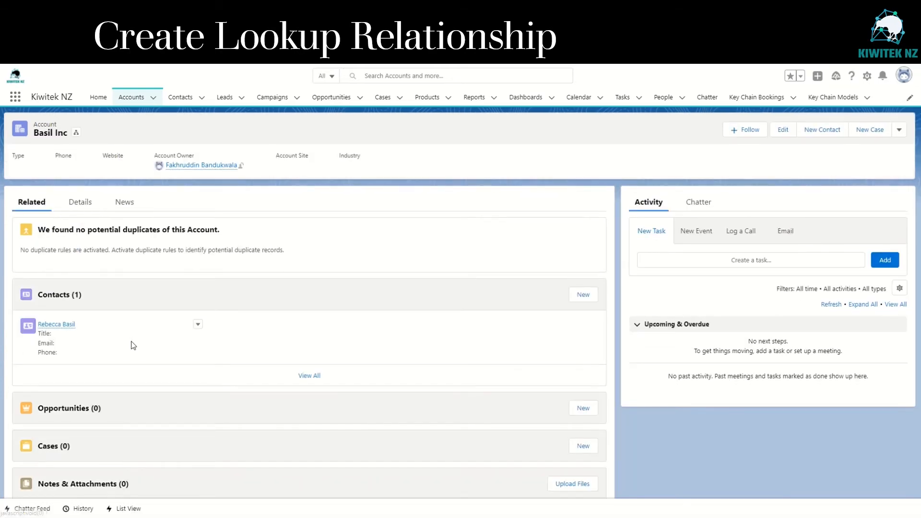
pyautogui.scroll(-3, 122, 354)
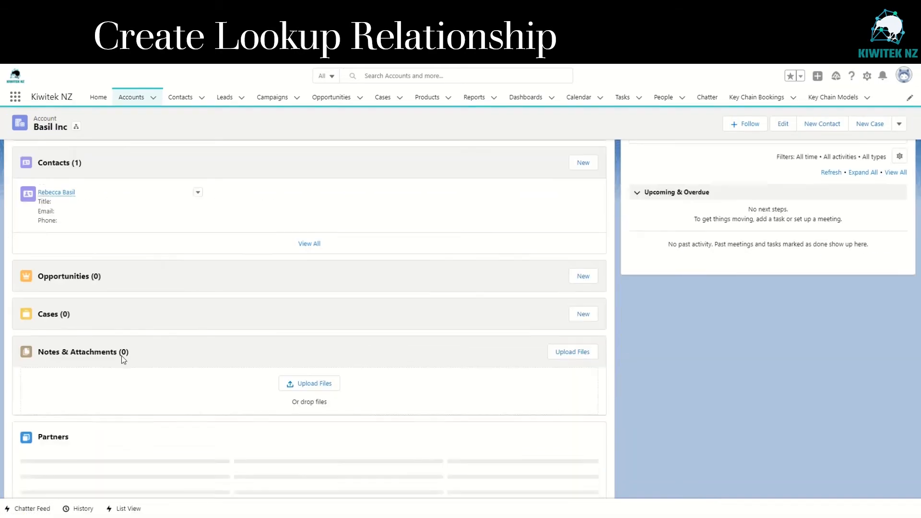
pyautogui.scroll(-2, 122, 356)
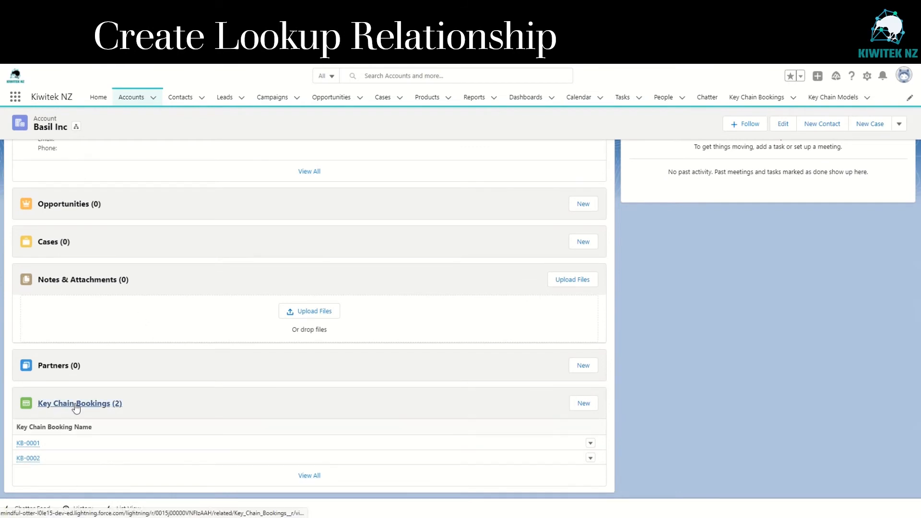
pyautogui.moveTo(30, 445)
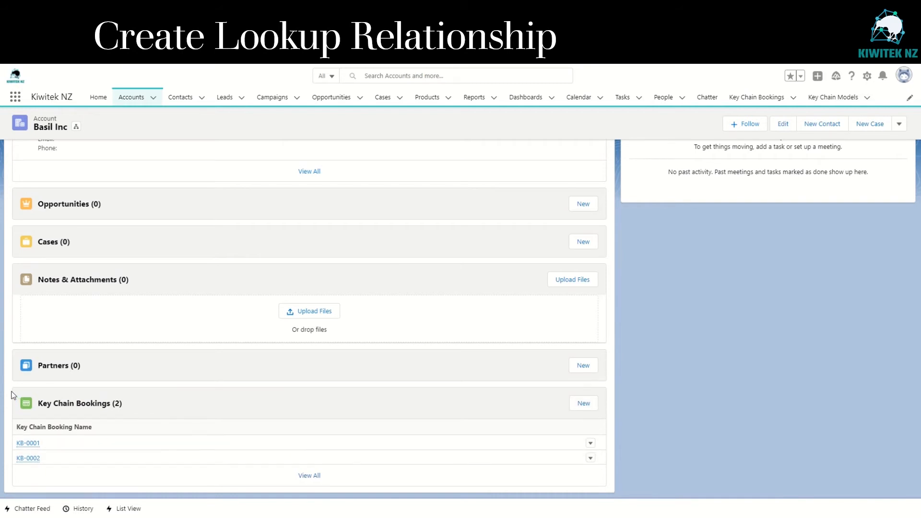
pyautogui.scroll(5, 609, 419)
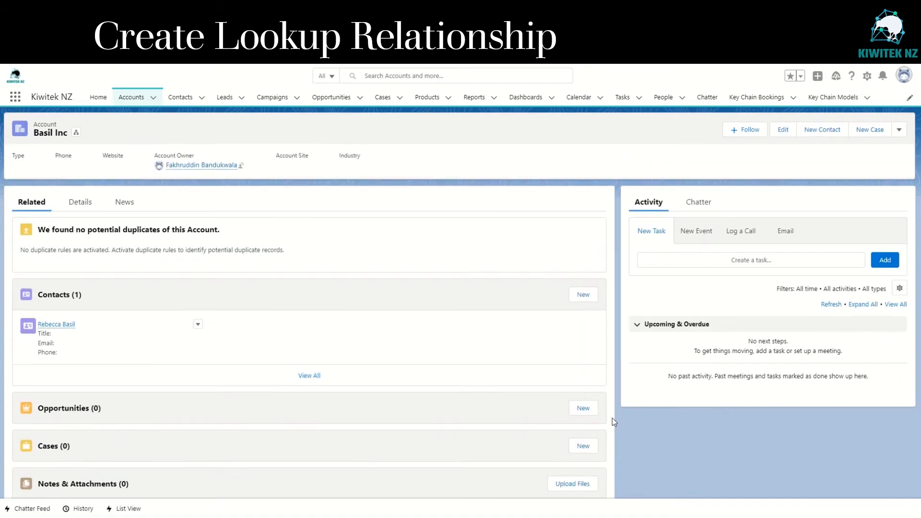
pyautogui.scroll(-4, 148, 425)
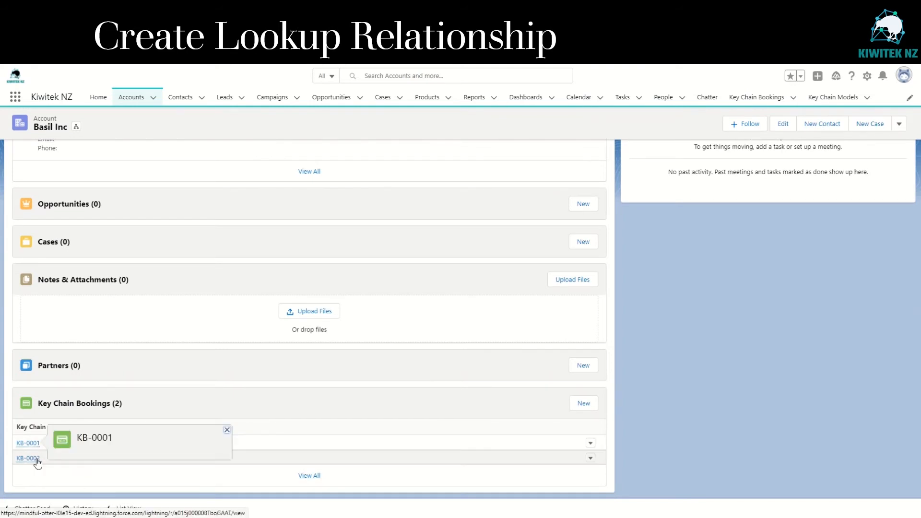
pyautogui.moveTo(38, 461)
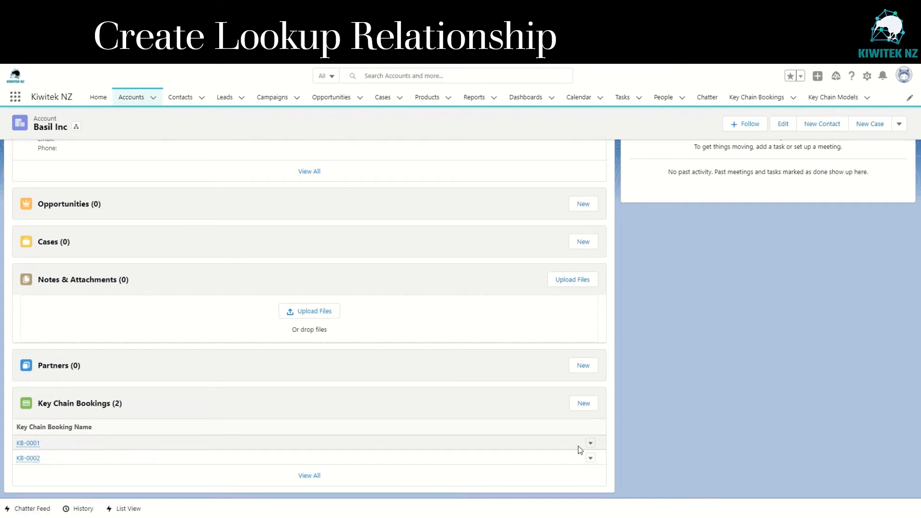
# - Edit the account's record page, dismiss the page analysis, and select the Related Lists component containing Key Chain Bookings
pyautogui.click(867, 77)
pyautogui.click(868, 76)
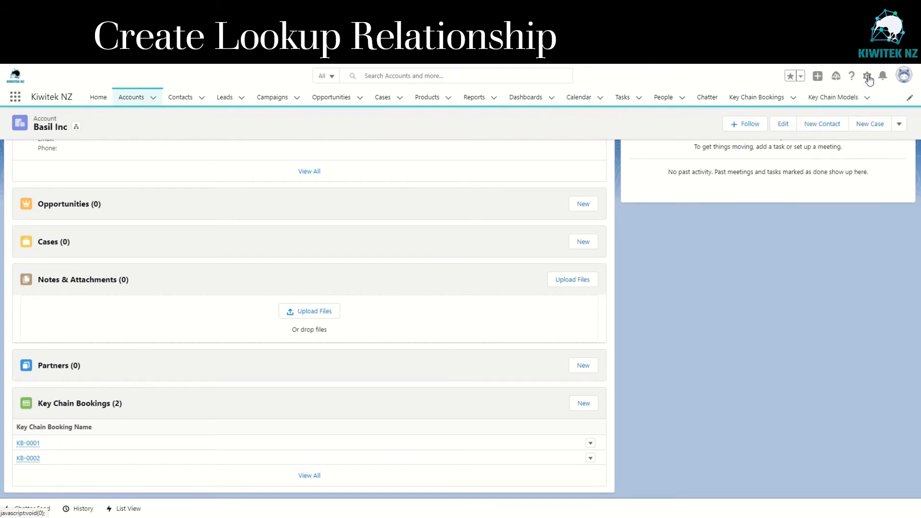
pyautogui.click(867, 77)
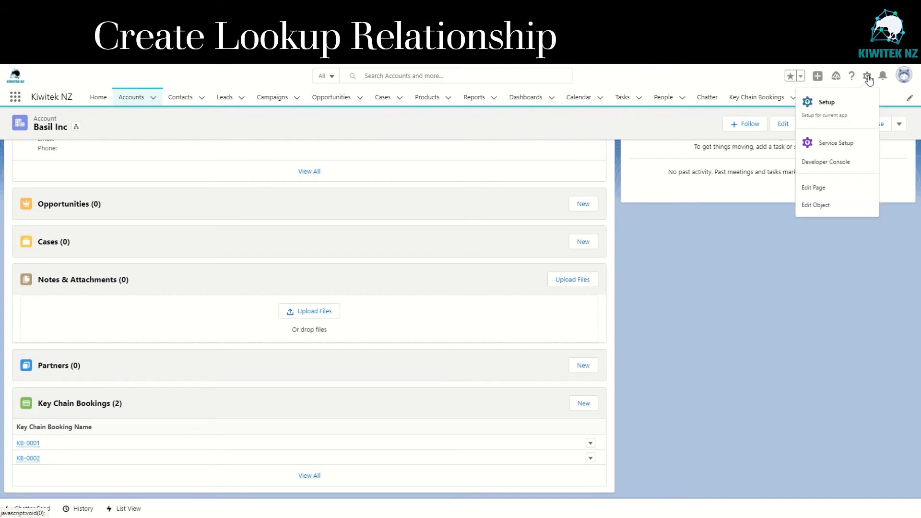
pyautogui.click(838, 188)
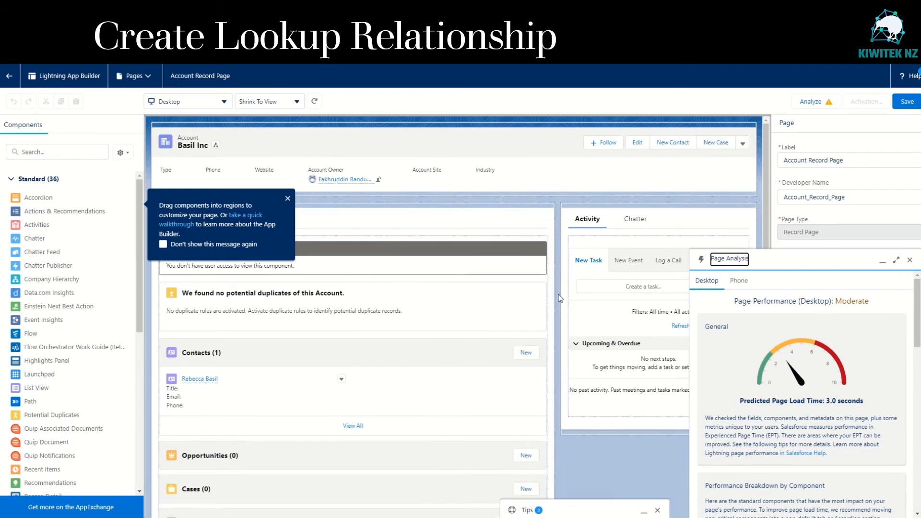
pyautogui.click(909, 261)
pyautogui.scroll(-4, 439, 370)
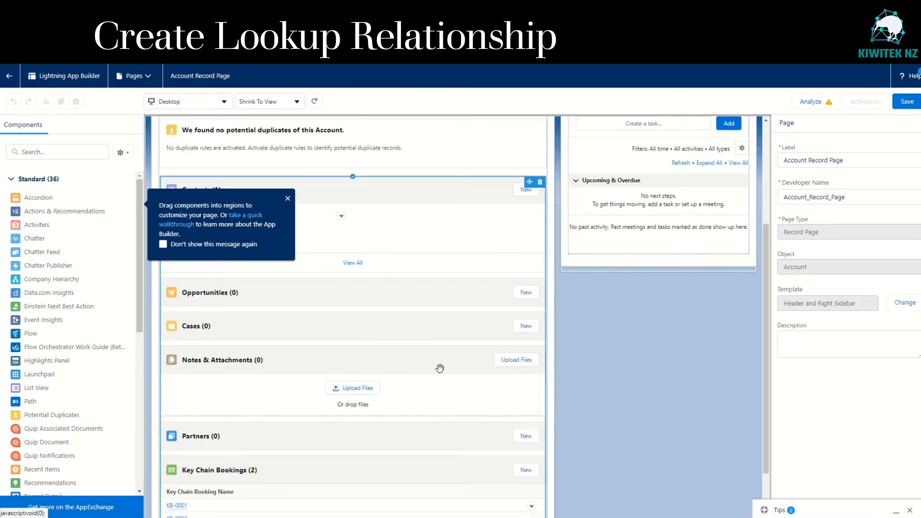
pyautogui.scroll(-1, 399, 422)
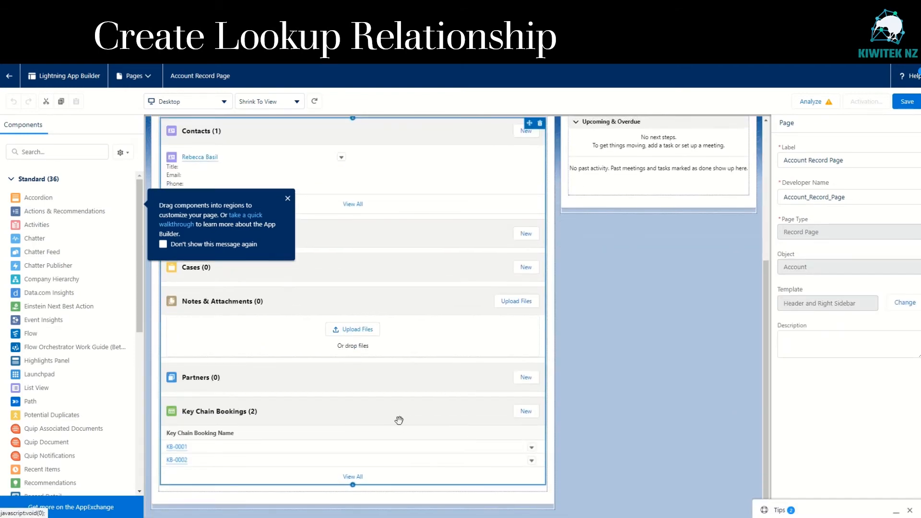
pyautogui.click(444, 419)
# - Open the Account Layout page layout and bring up the properties of its Key Chain Bookings related list
pyautogui.scroll(2, 348, 231)
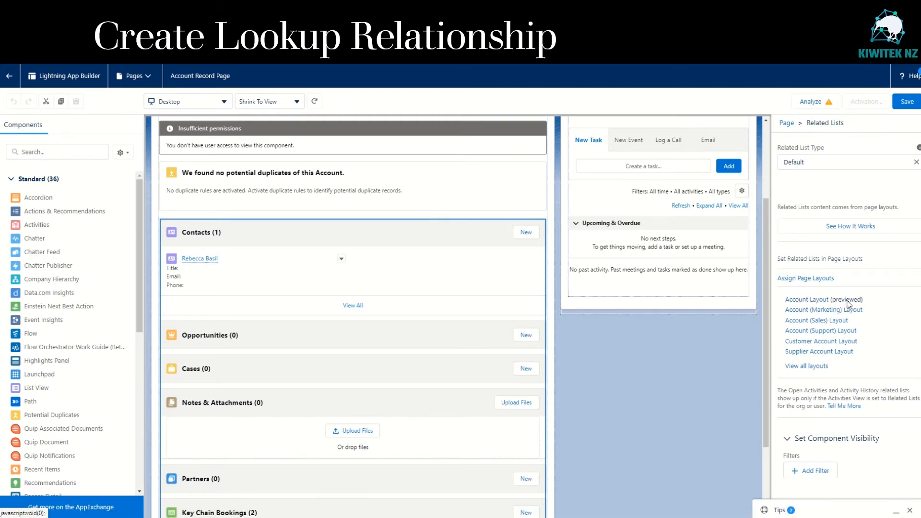
pyautogui.click(815, 301)
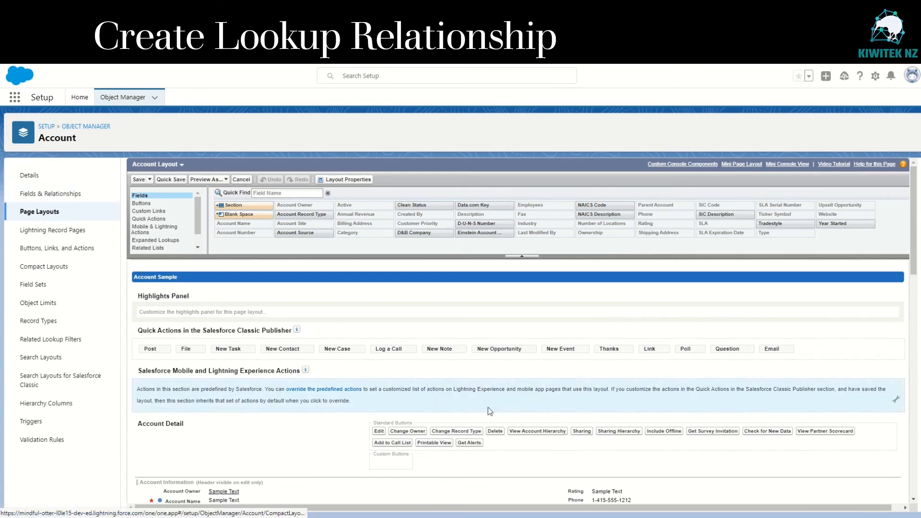
pyautogui.click(151, 247)
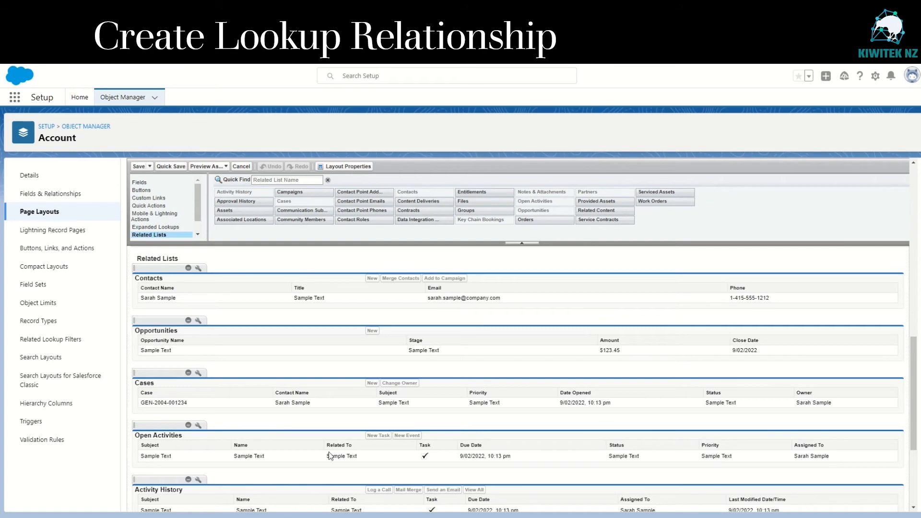
pyautogui.scroll(-3, 232, 441)
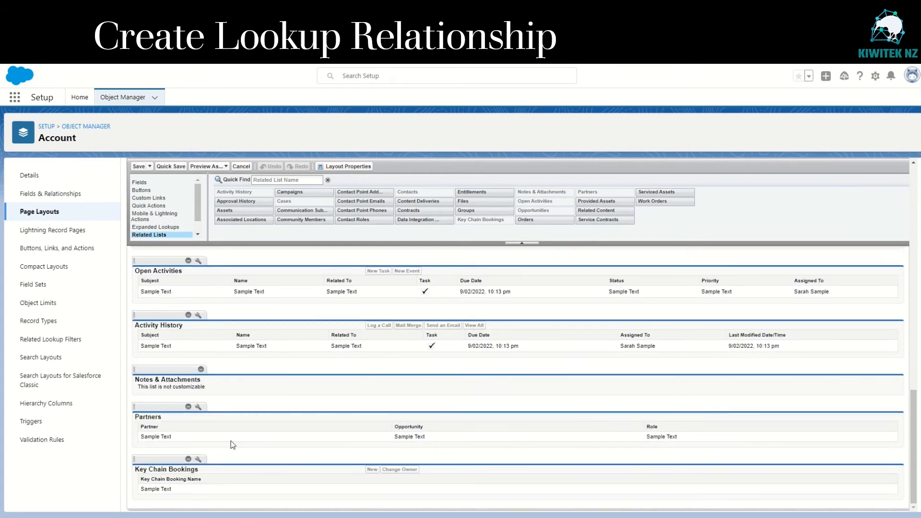
pyautogui.click(199, 460)
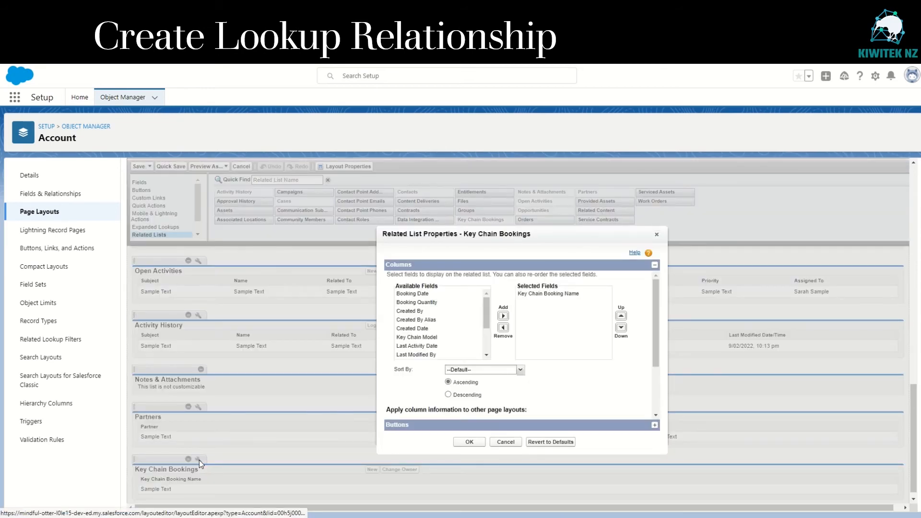
# - Add Booking Date, Booking Quantity and Key Chain Model to the columns of the Key Chain Bookings related list
pyautogui.click(553, 295)
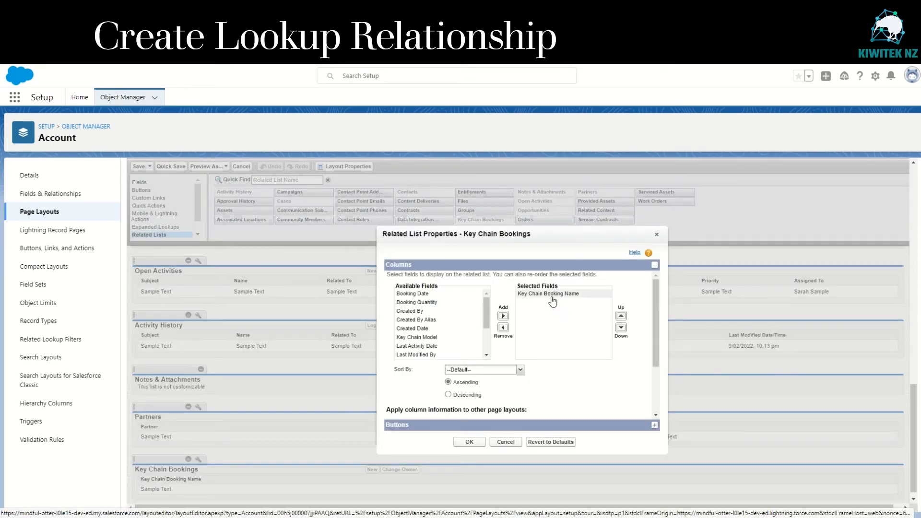
pyautogui.click(434, 294)
pyautogui.click(502, 315)
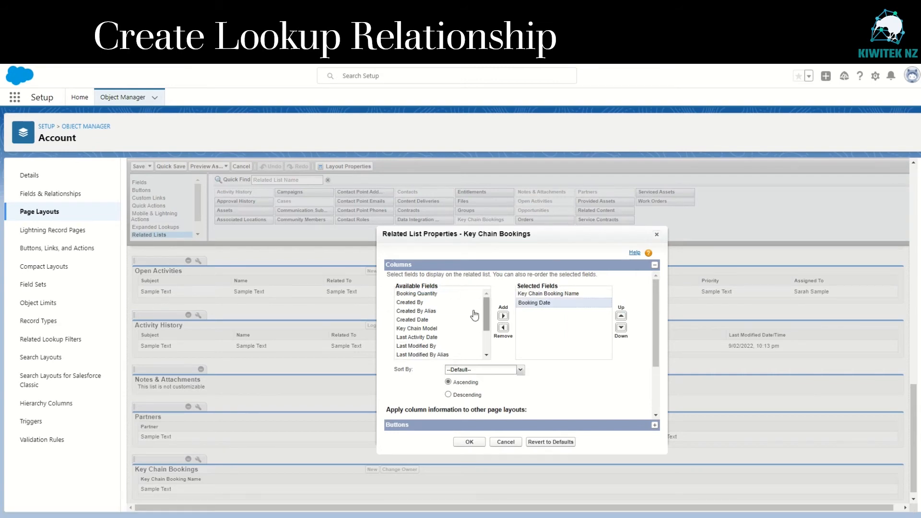
pyautogui.click(417, 294)
pyautogui.click(502, 316)
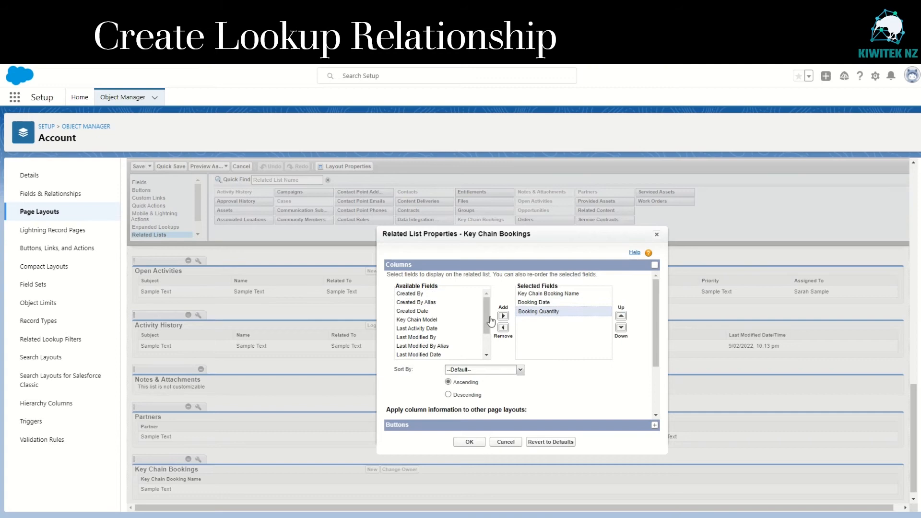
pyautogui.click(422, 320)
pyautogui.click(503, 316)
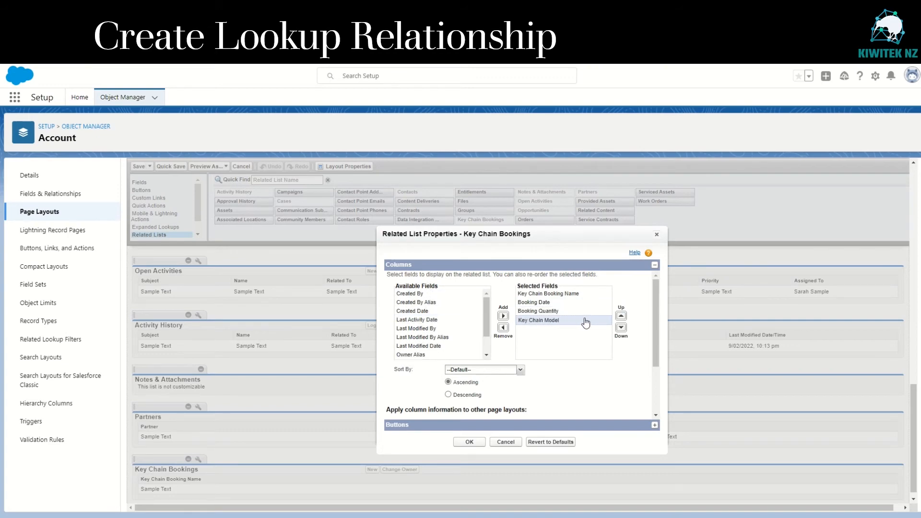
# - Move Key Chain Model directly below Key Chain Booking Name in the selected fields and apply the column settings
pyautogui.click(621, 317)
pyautogui.click(621, 317)
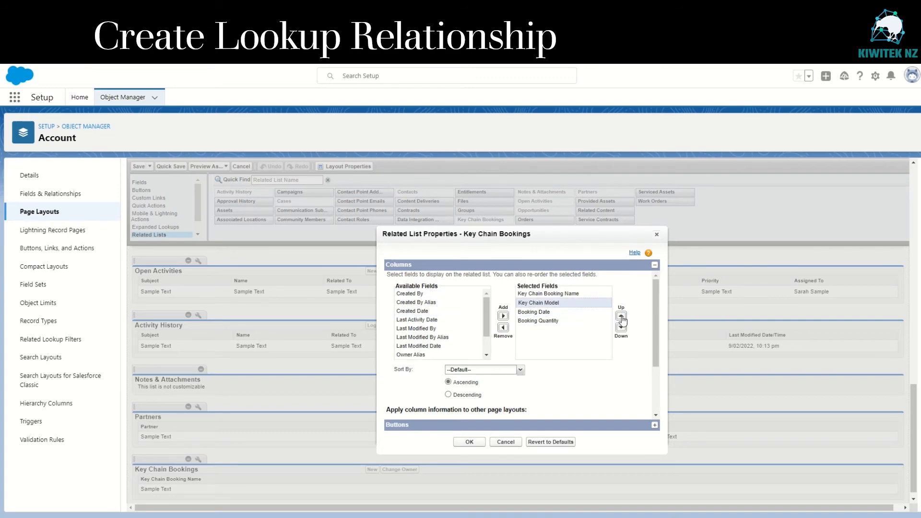
pyautogui.click(471, 442)
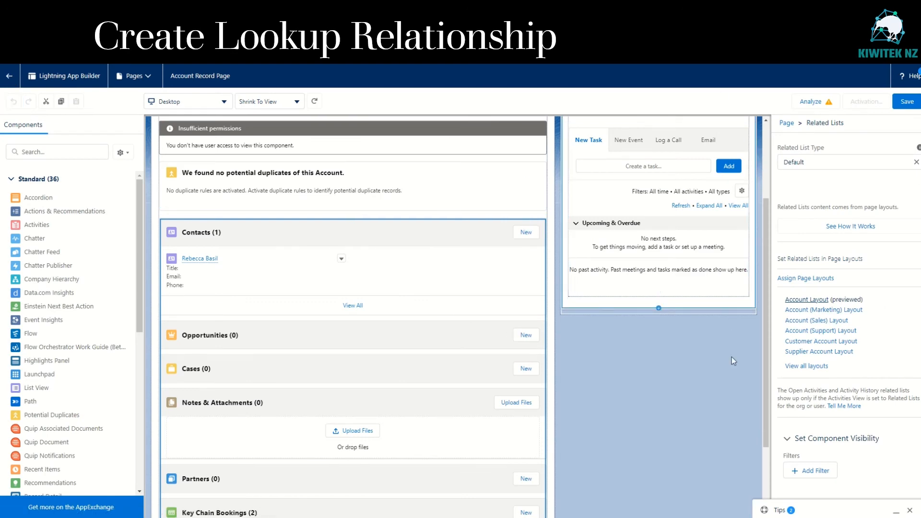
# - Leave the record page editor and check the Key Chain Bookings columns on the Basil Inc account
pyautogui.scroll(3, 719, 416)
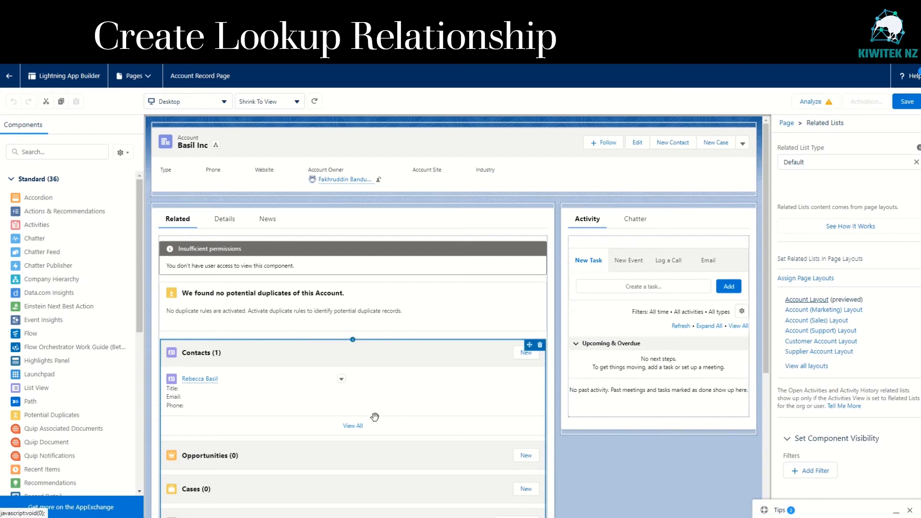
pyautogui.click(10, 82)
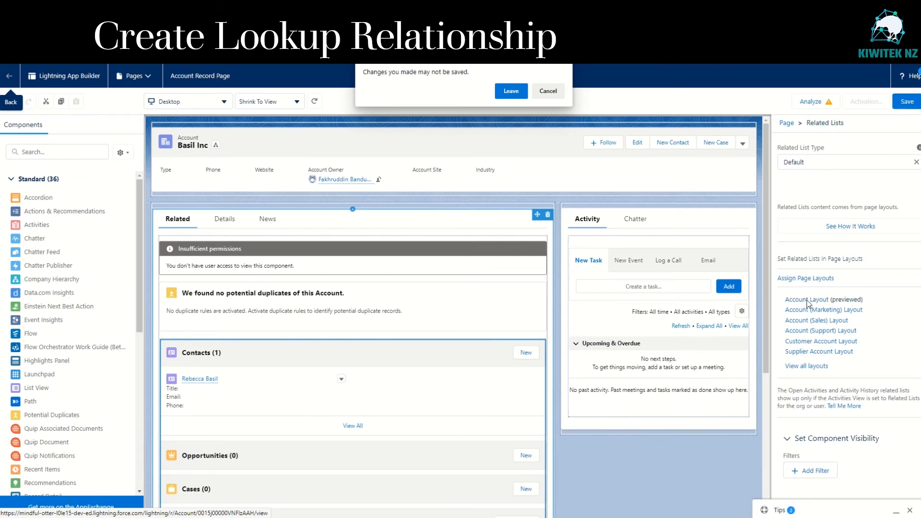
pyautogui.click(509, 91)
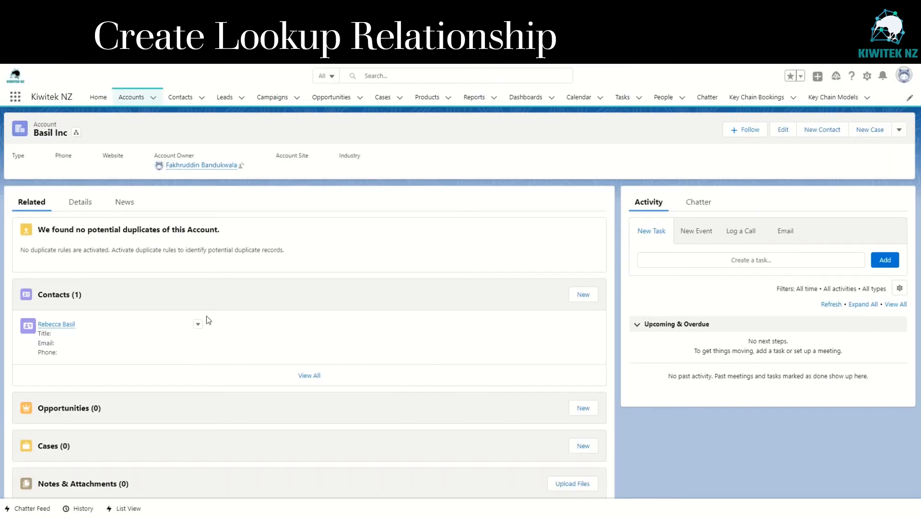
pyautogui.scroll(-4, 225, 315)
pyautogui.scroll(-1, 226, 316)
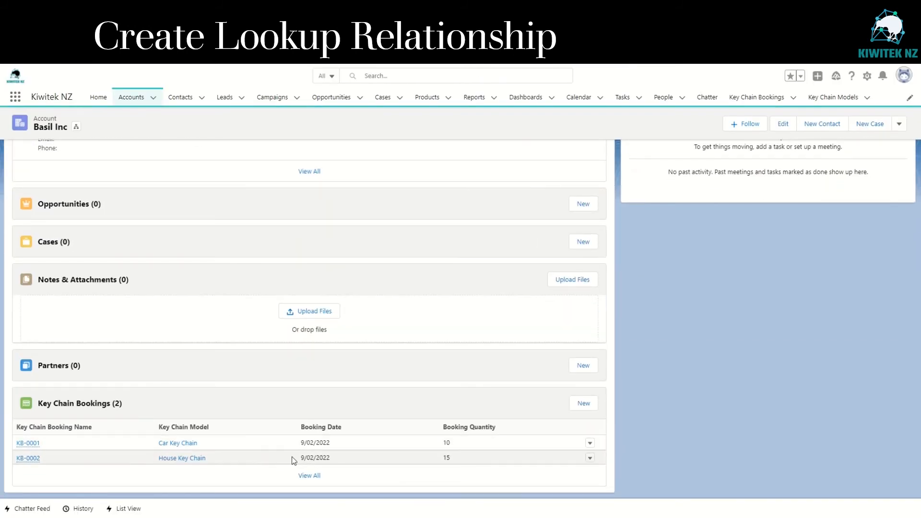
pyautogui.scroll(5, 457, 460)
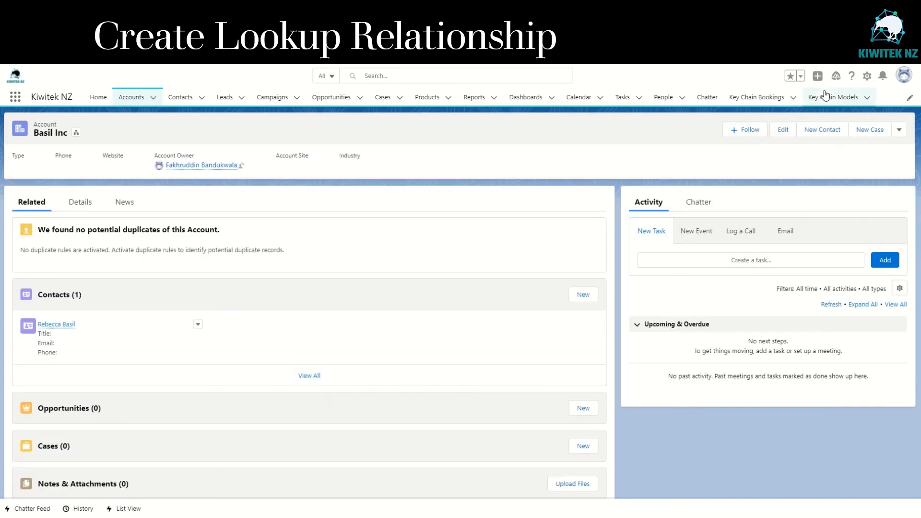
# - Open the Car Key Chain model record and examine the bookings in its related list
pyautogui.click(835, 99)
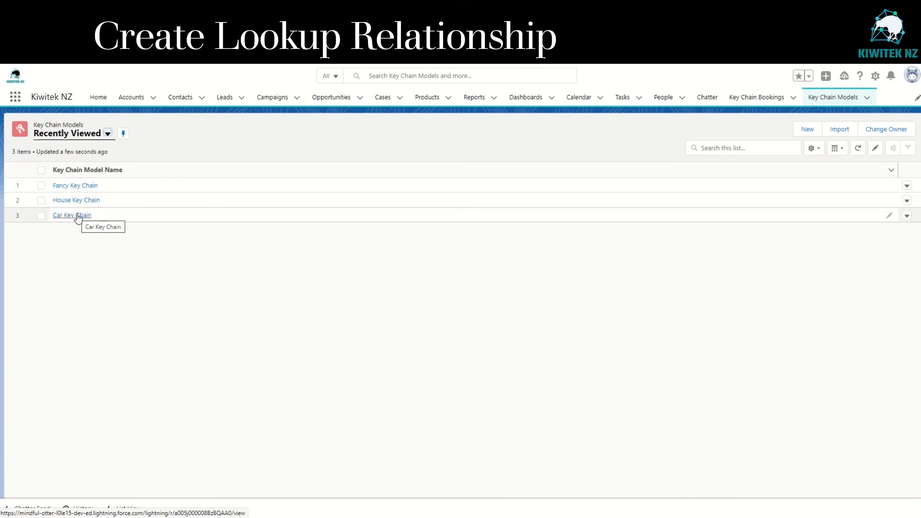
pyautogui.click(79, 215)
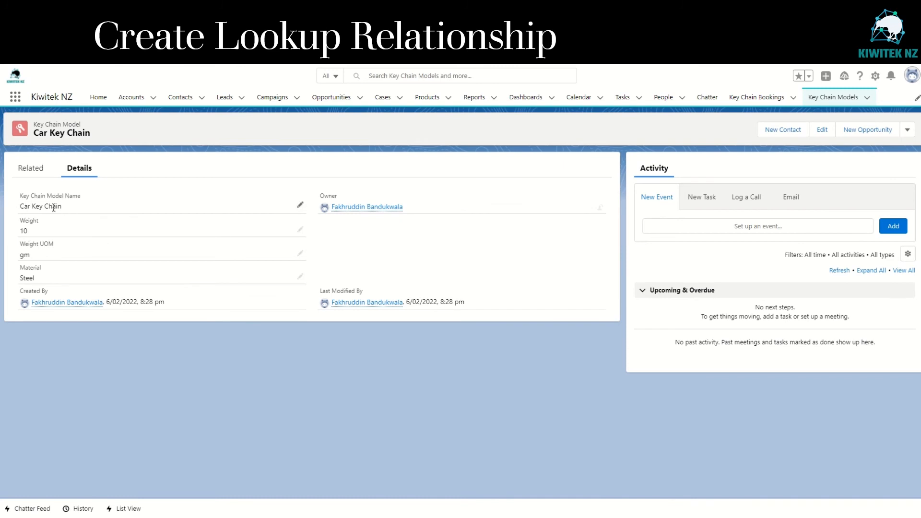
pyautogui.click(29, 170)
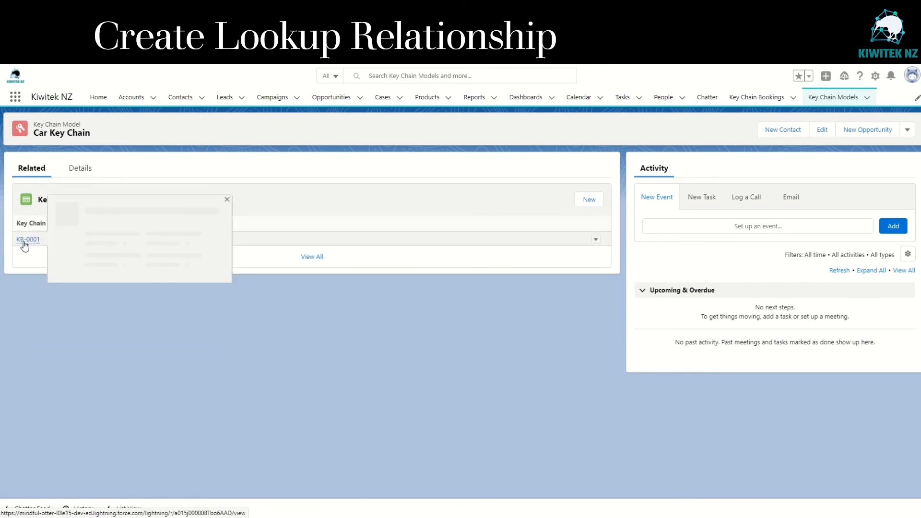
pyautogui.moveTo(35, 243)
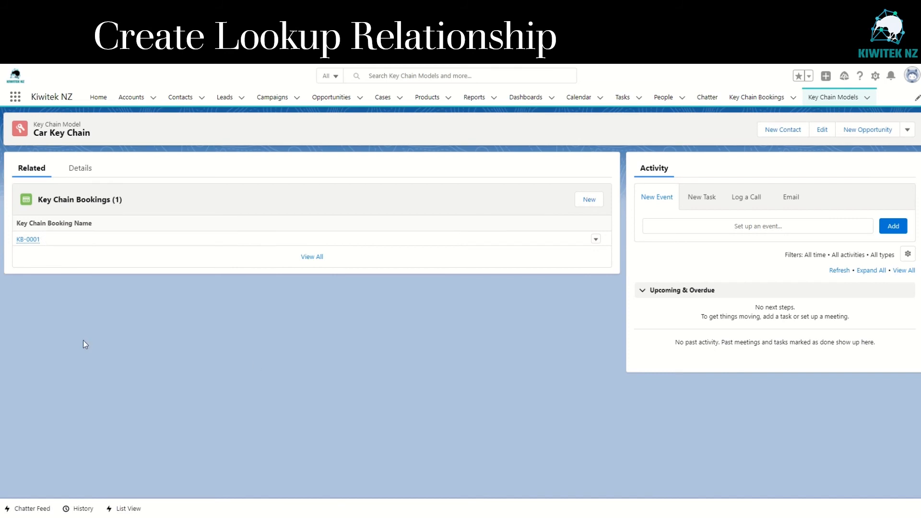
# - Edit the key chain model's record page, open Key Chain Model Layout, and bring up the Key Chain Bookings related list properties
pyautogui.click(876, 77)
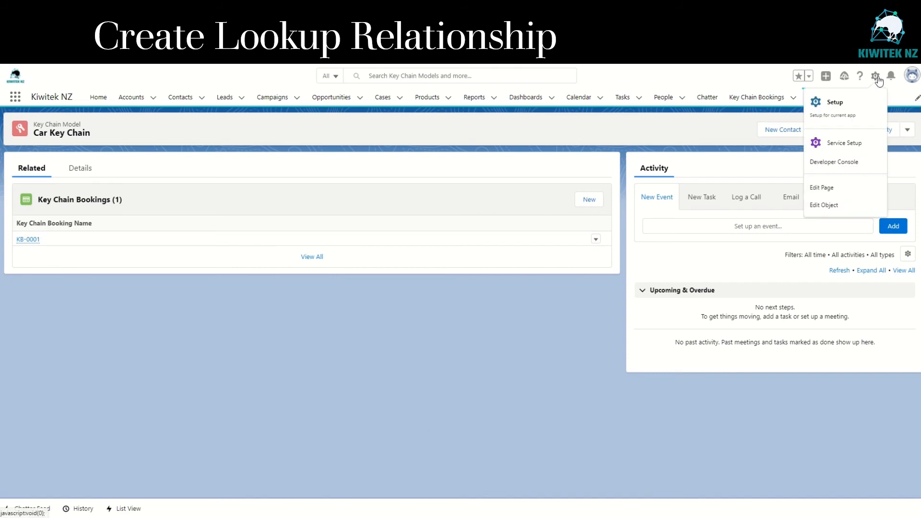
pyautogui.click(839, 187)
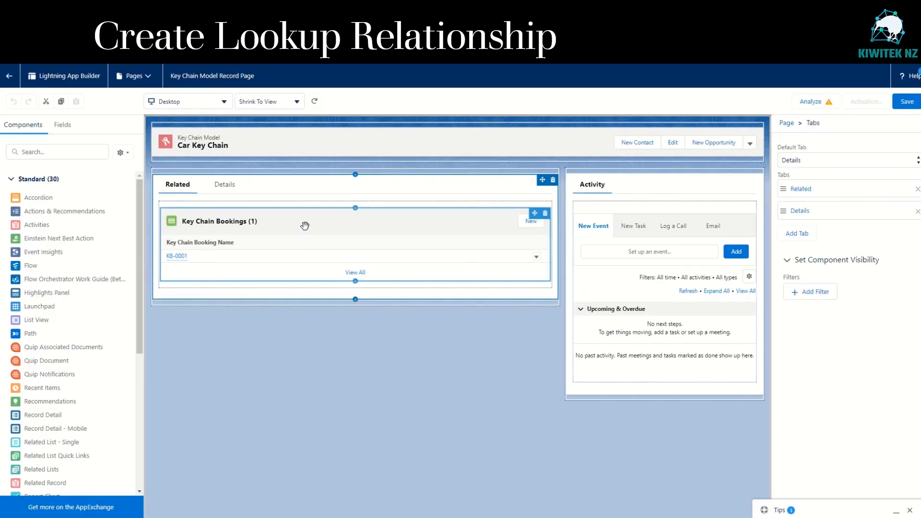
pyautogui.click(307, 218)
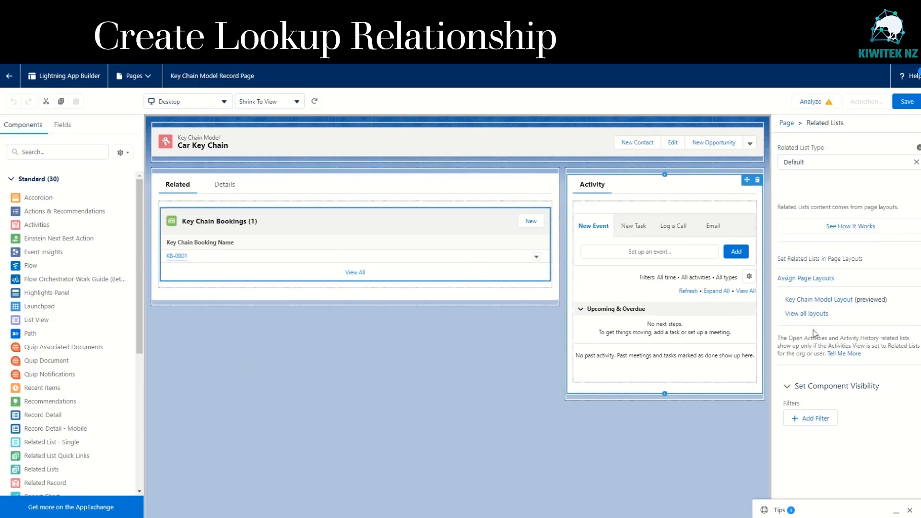
pyautogui.click(832, 303)
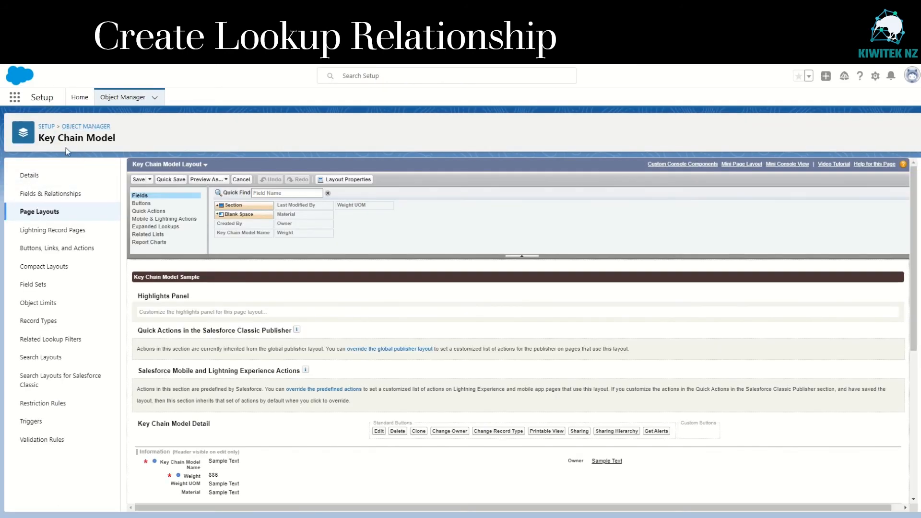
pyautogui.click(150, 234)
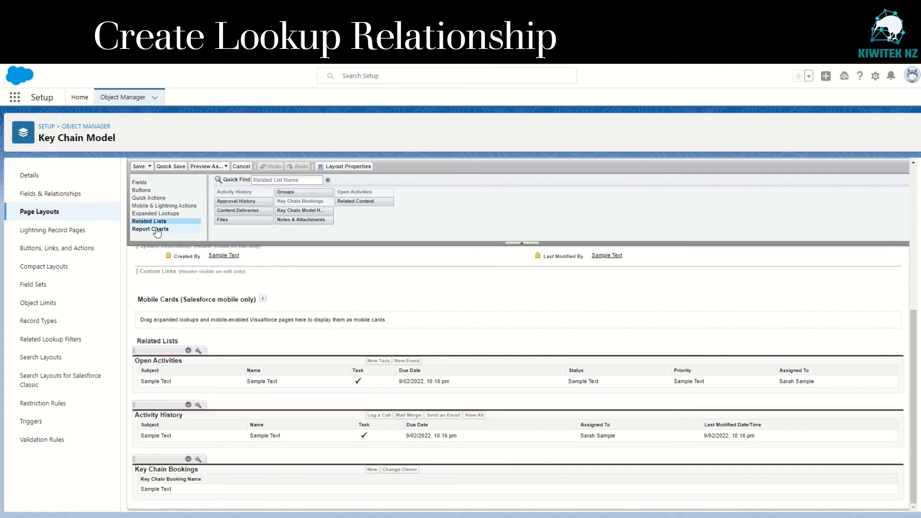
pyautogui.click(198, 460)
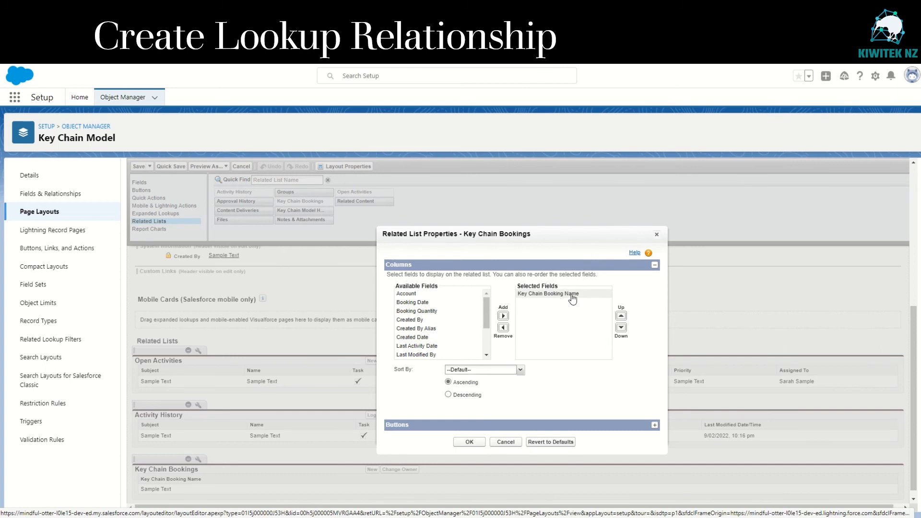
# - Add Account, Booking Date and Booking Quantity as columns of the Key Chain Bookings related list and save the layout
pyautogui.click(429, 303)
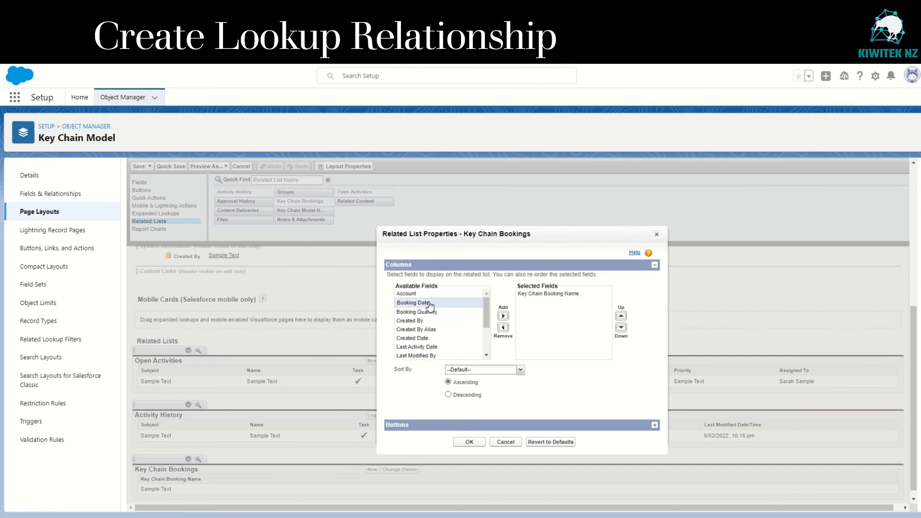
pyautogui.click(422, 294)
pyautogui.click(503, 316)
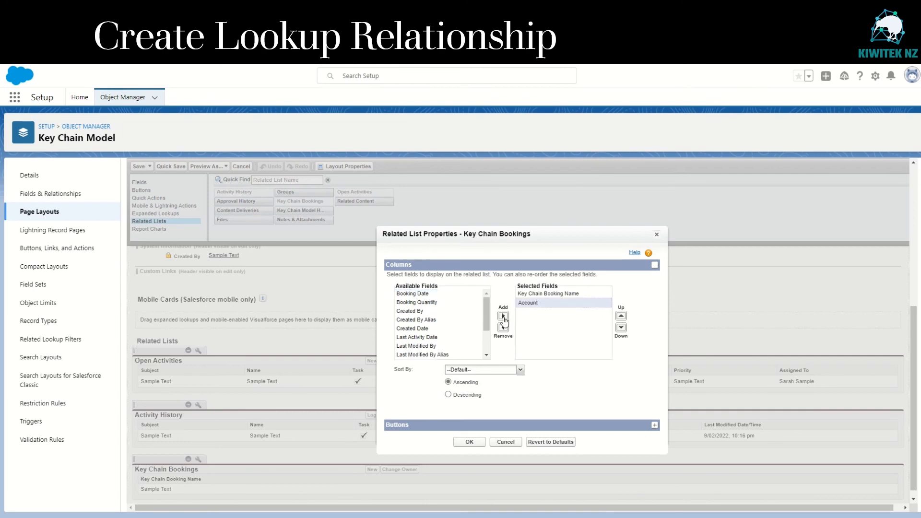
pyautogui.click(429, 293)
pyautogui.click(502, 316)
pyautogui.click(421, 294)
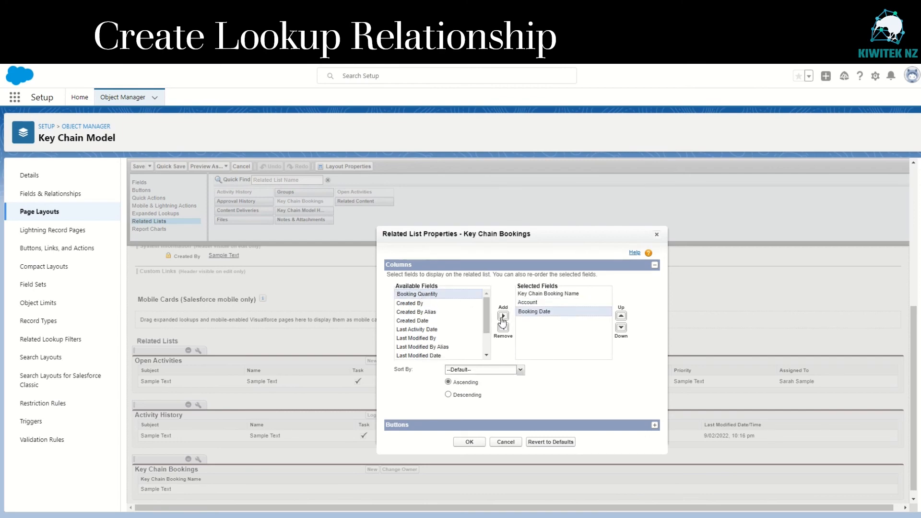
pyautogui.click(503, 318)
pyautogui.click(469, 442)
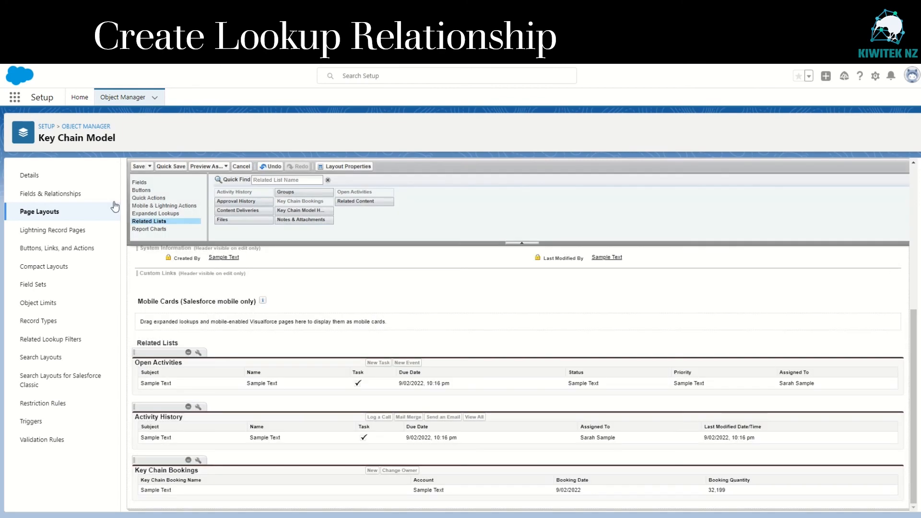
pyautogui.click(139, 166)
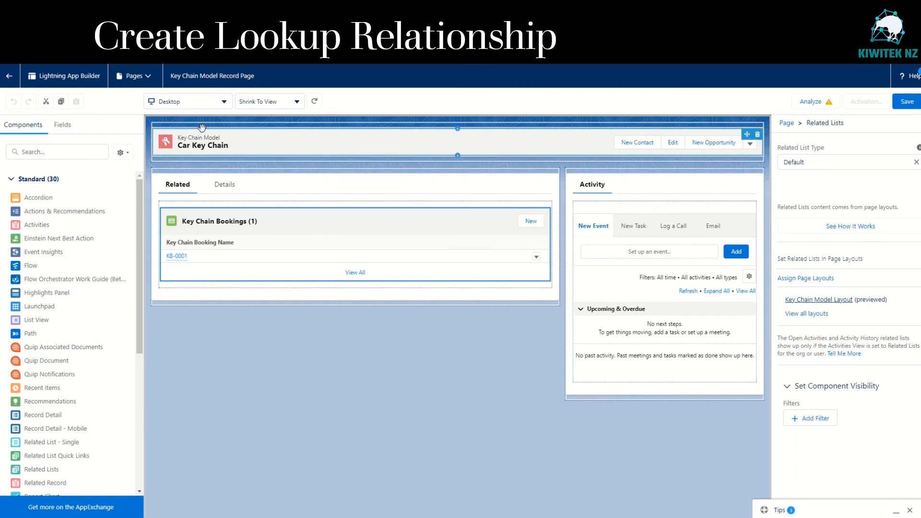
# - Leave the record page editor and check the Key Chain Bookings columns on the Car Key Chain record
pyautogui.click(9, 75)
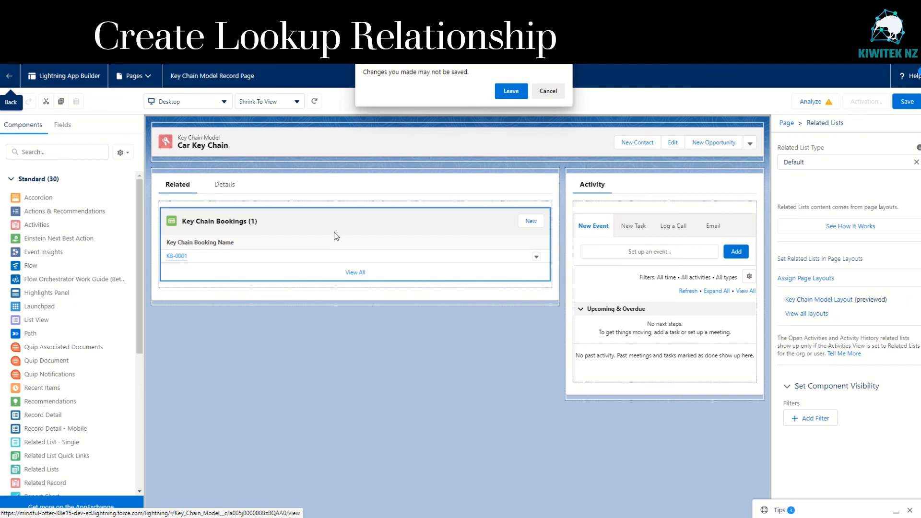
pyautogui.click(516, 94)
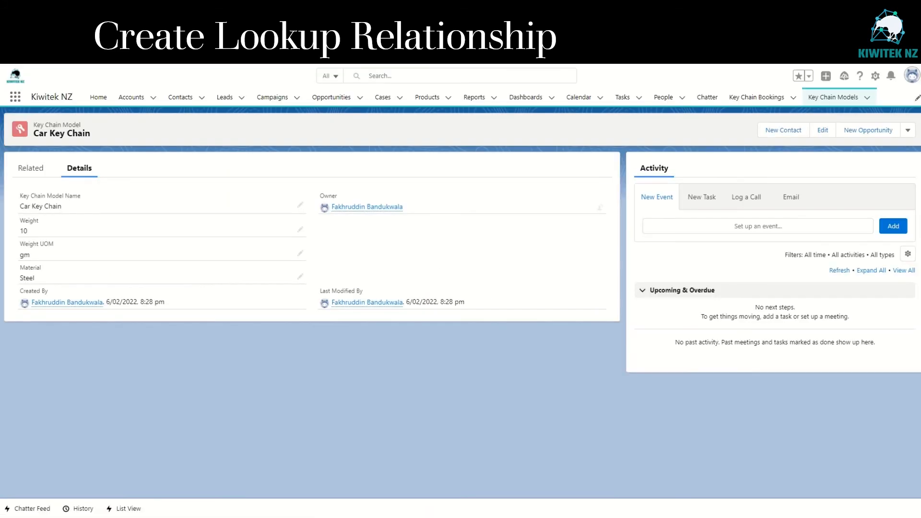
pyautogui.click(36, 168)
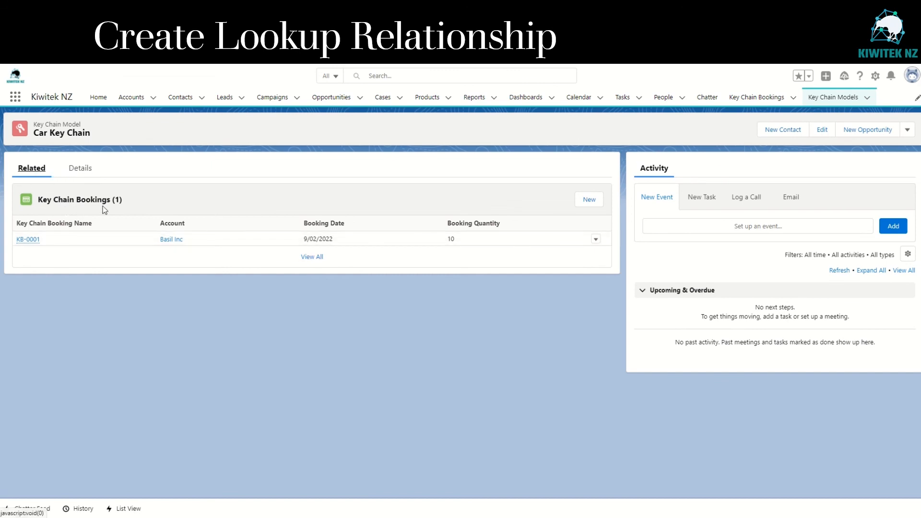
pyautogui.moveTo(27, 245)
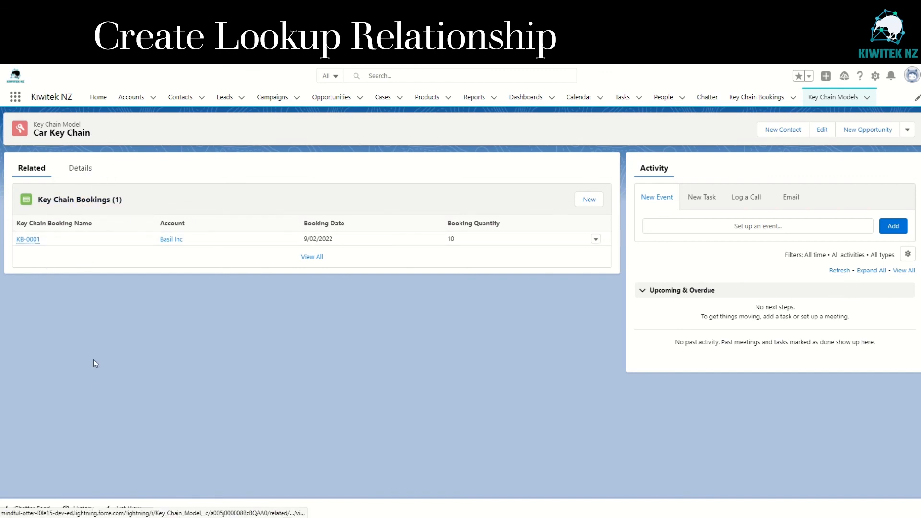
# - Switch to Snipping Tool to view the diagram relating KeyChain Models, KeyChain Bookings, Accounts and Contacts
pyautogui.hotkey('alt', 'Tab')
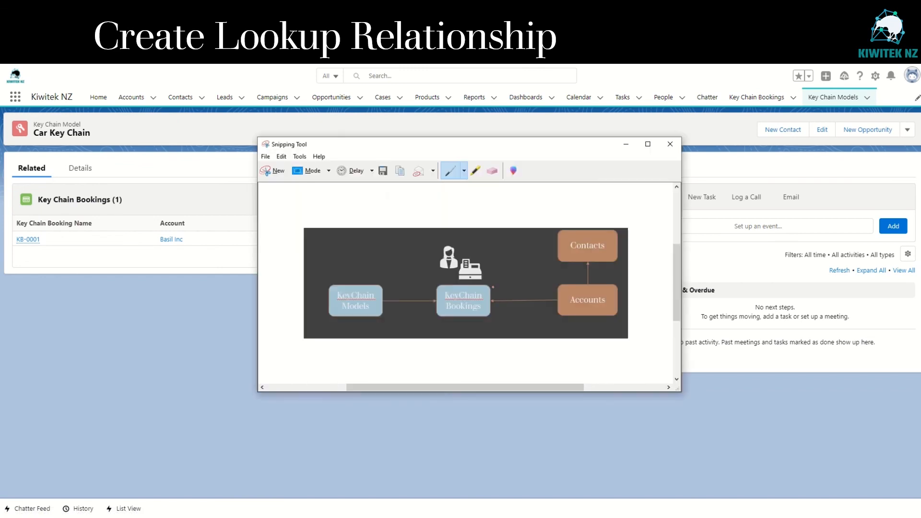